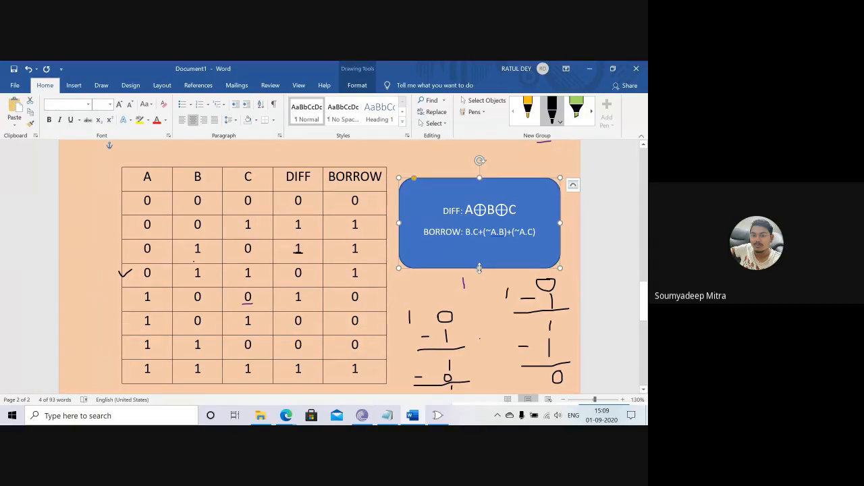
# Reduce the height of the blue box containing the DIFF and BORROW formulas slightly.
pyautogui.moveTo(479, 269); pyautogui.dragTo(479, 260)
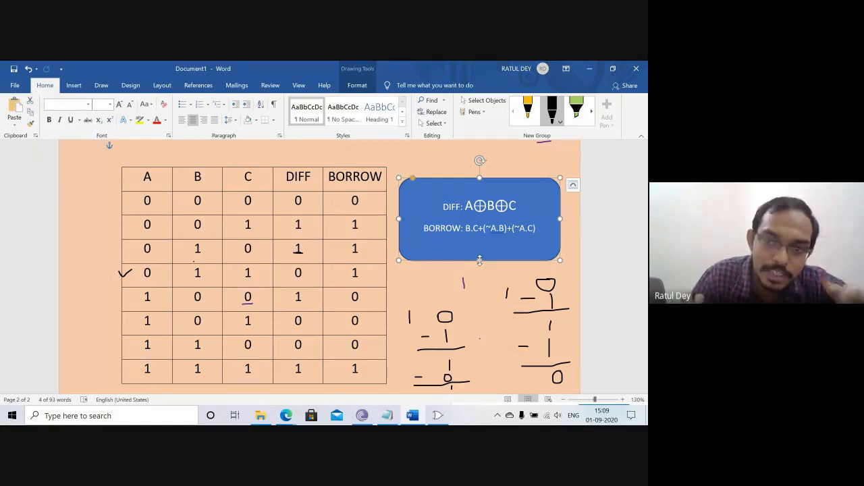
pyautogui.click(438, 206)
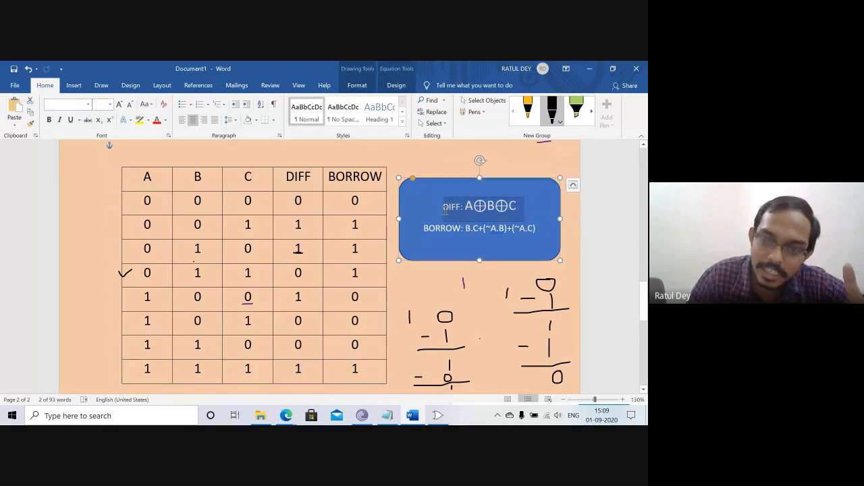
pyautogui.click(445, 209)
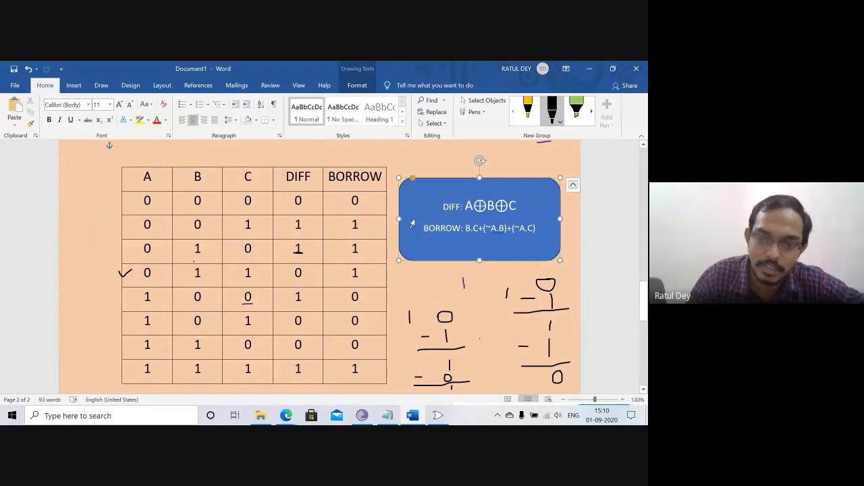
# Switch to Logisim and create a new blank circuit project.
pyautogui.click(437, 417)
pyautogui.click(6, 77)
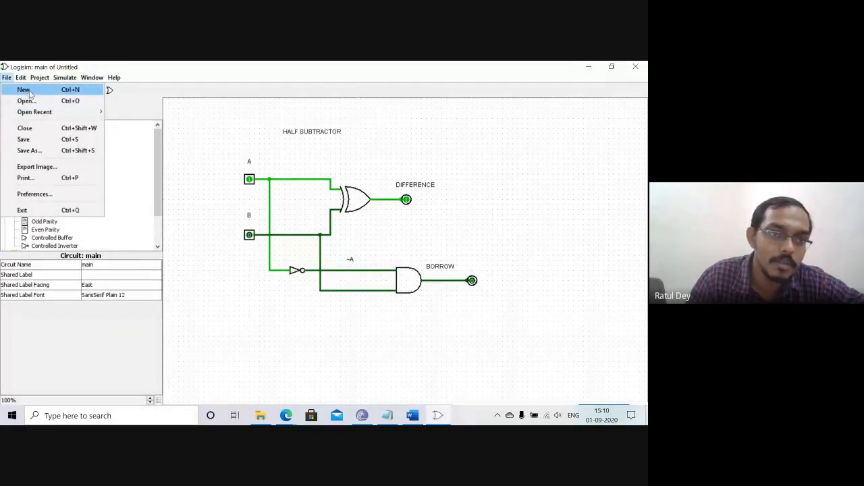
pyautogui.click(24, 90)
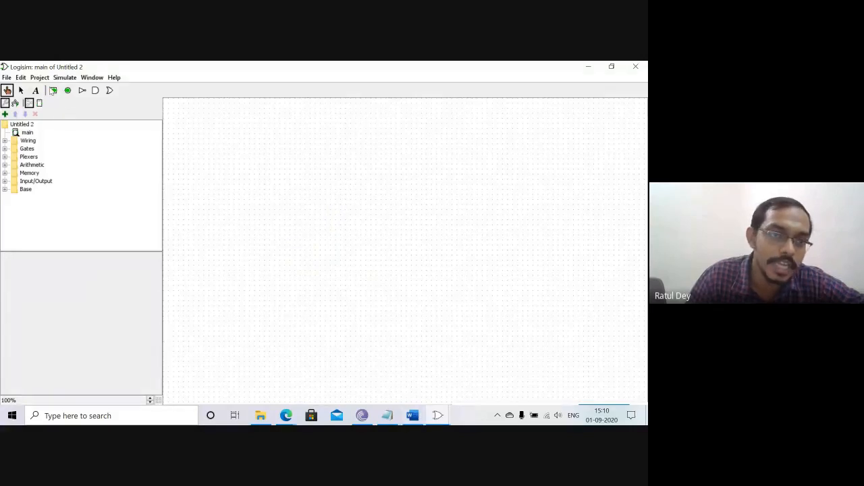
# Place three input pins in a vertical column on the left part of the canvas.
pyautogui.click(54, 91)
pyautogui.click(259, 159)
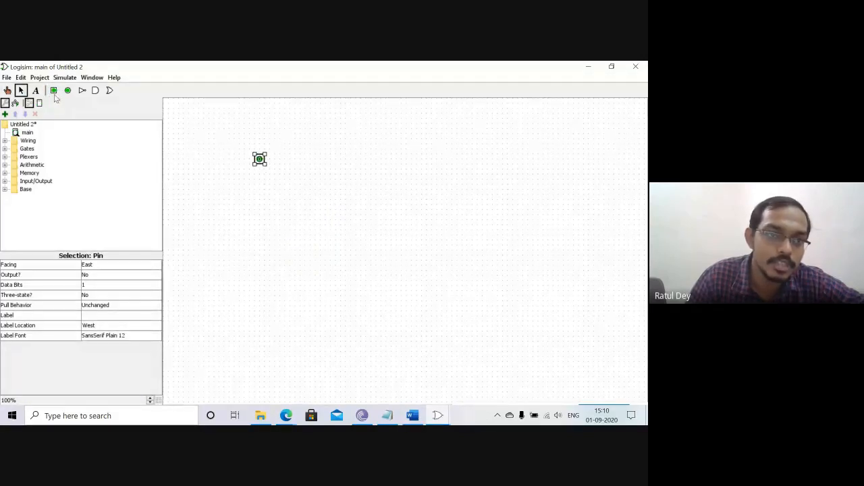
pyautogui.click(259, 209)
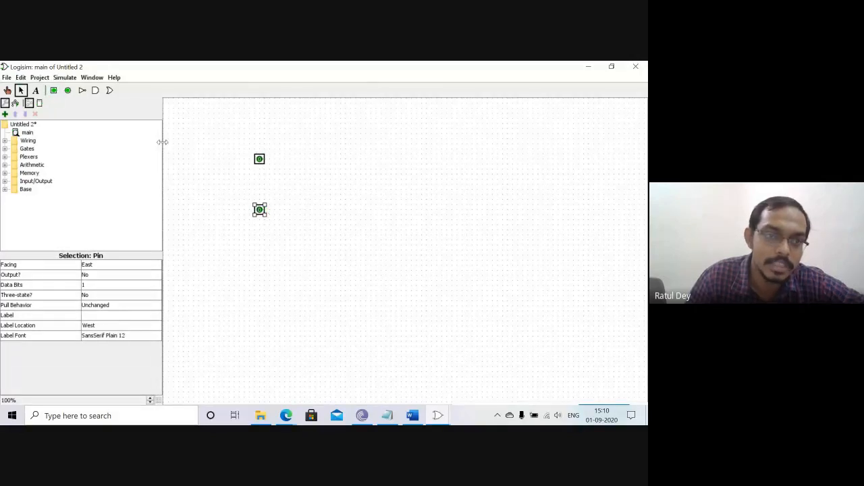
pyautogui.click(54, 91)
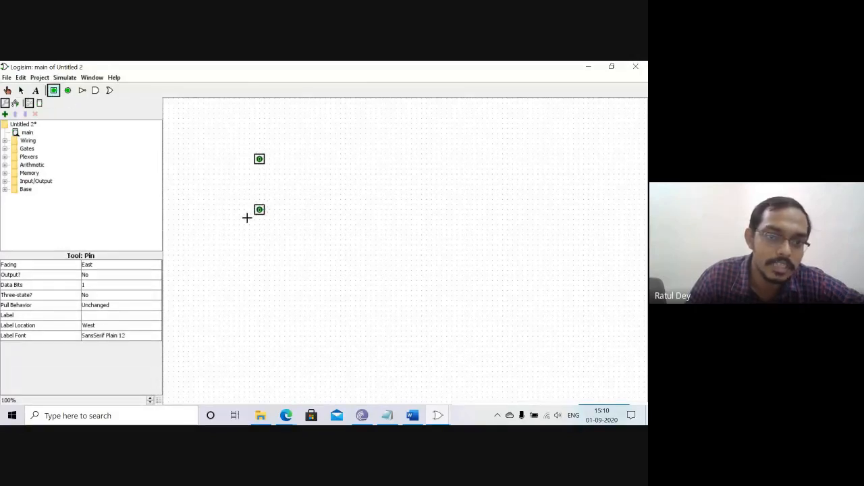
pyautogui.click(262, 255)
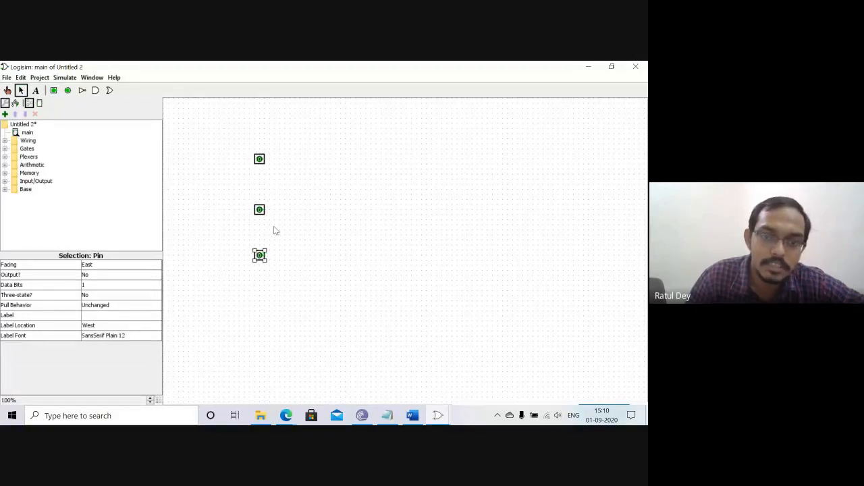
# Add the text labels A, B and C above the three input pins, from the uppermost down.
pyautogui.click(36, 91)
pyautogui.click(258, 143)
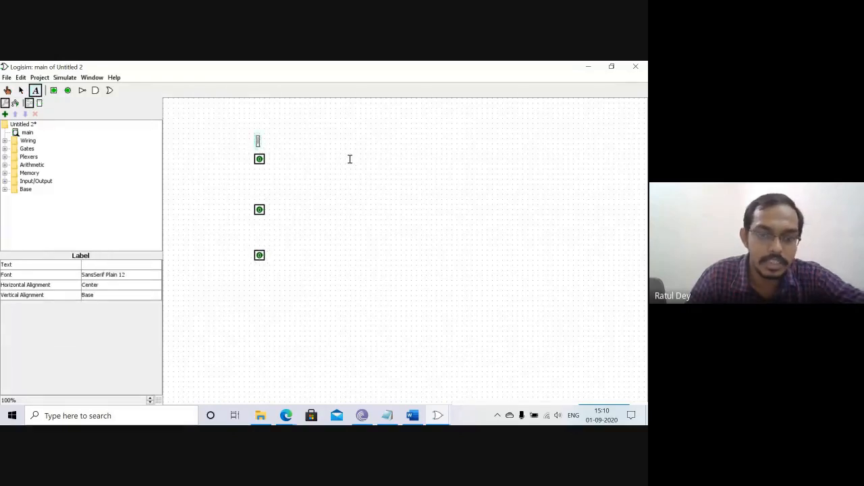
pyautogui.write('A')
pyautogui.click(265, 193)
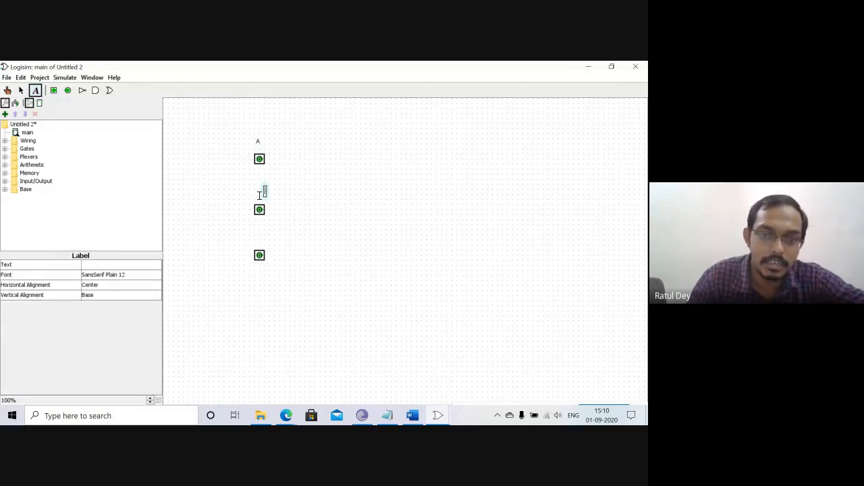
pyautogui.click(260, 194)
pyautogui.write('B')
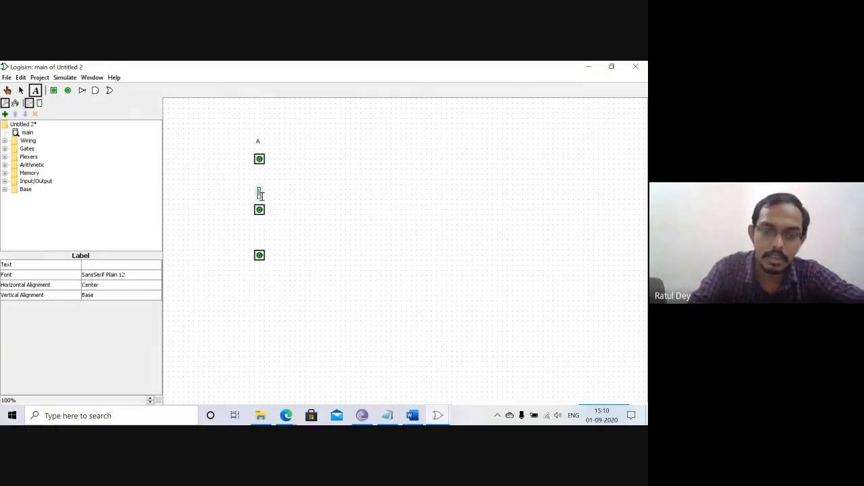
pyautogui.click(259, 237)
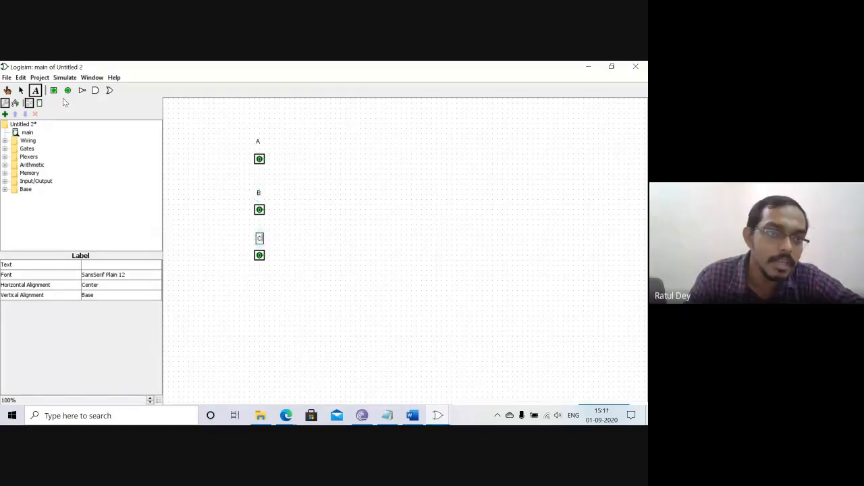
# Place an XOR gate with 2 inputs beside the pins, wire A and B into it, and extend a wire from its output.
pyautogui.click(5, 148)
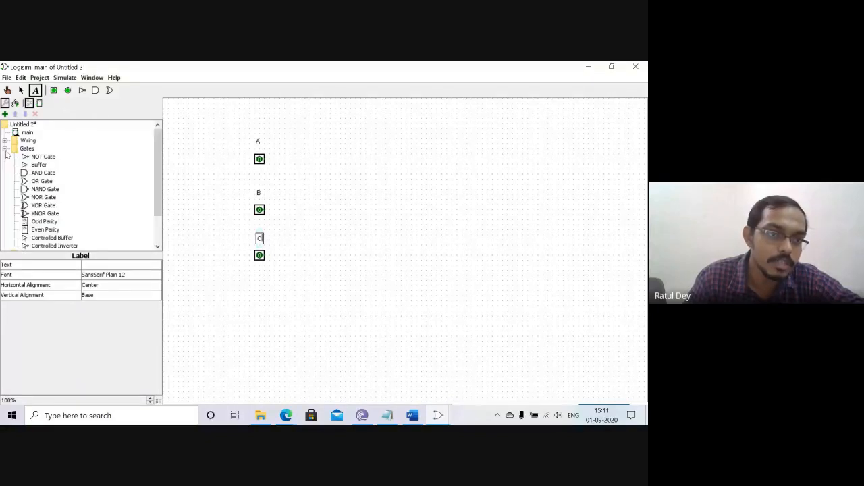
pyautogui.click(43, 205)
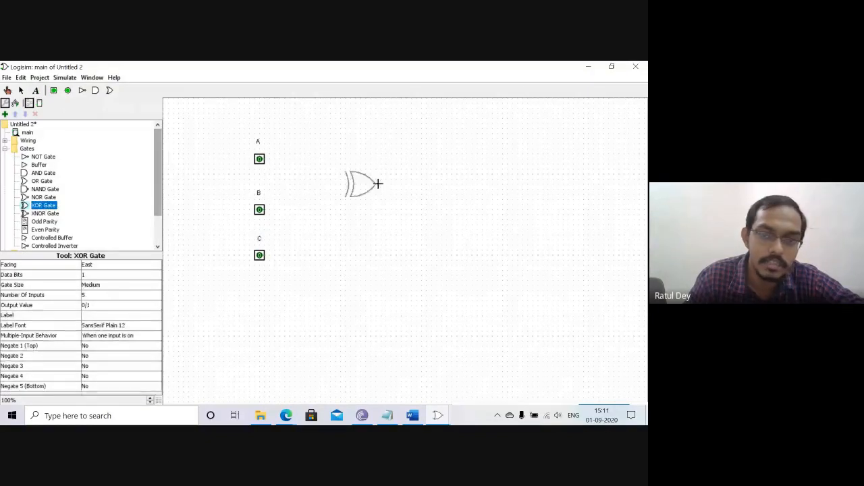
pyautogui.click(351, 179)
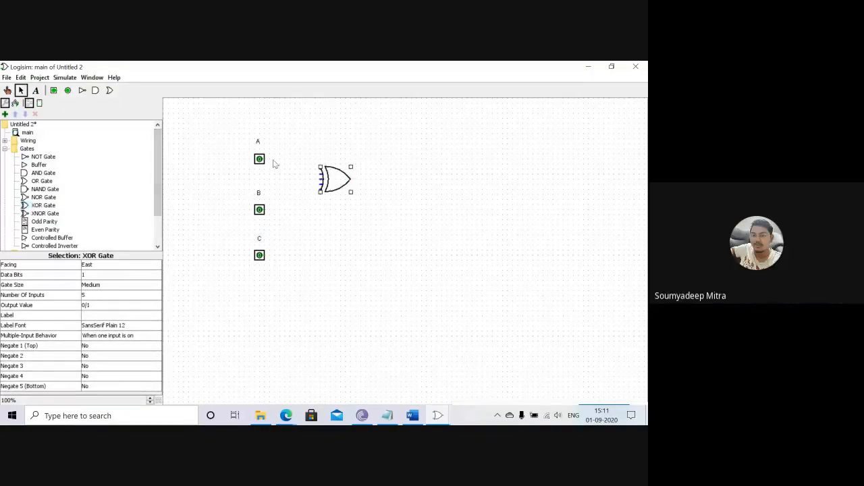
pyautogui.click(117, 297)
pyautogui.scroll(2, 113, 309)
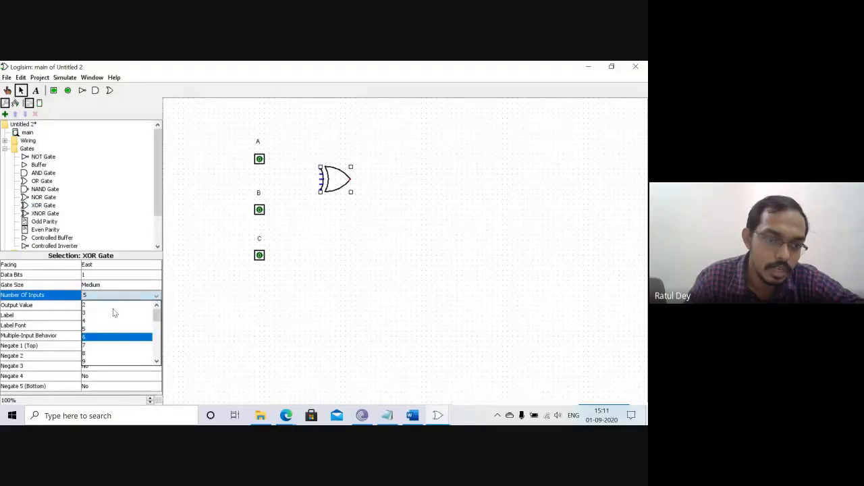
pyautogui.click(113, 308)
pyautogui.moveTo(265, 160); pyautogui.dragTo(320, 168)
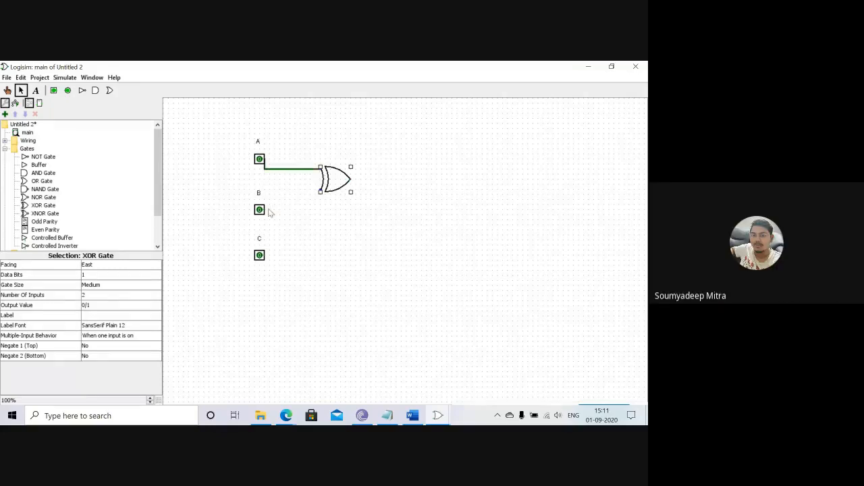
pyautogui.moveTo(265, 209); pyautogui.dragTo(402, 178)
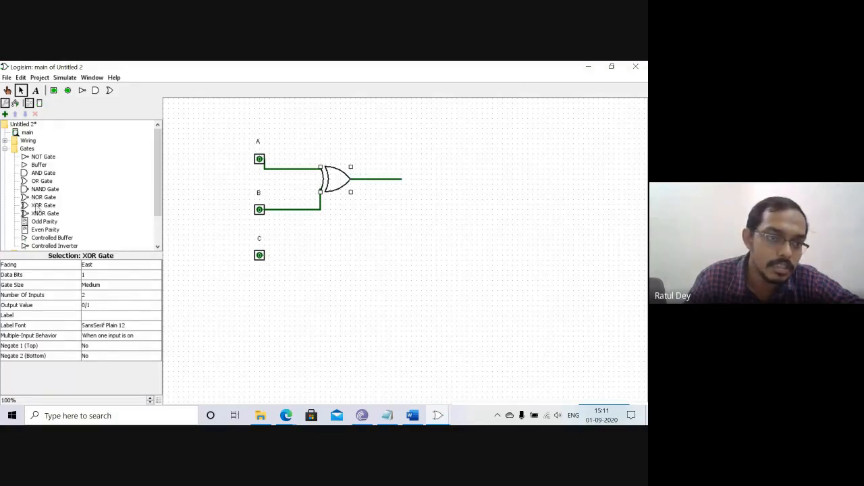
# Add a second XOR gate with 2 inputs and wire the first gate's output and pin C into it.
pyautogui.click(38, 206)
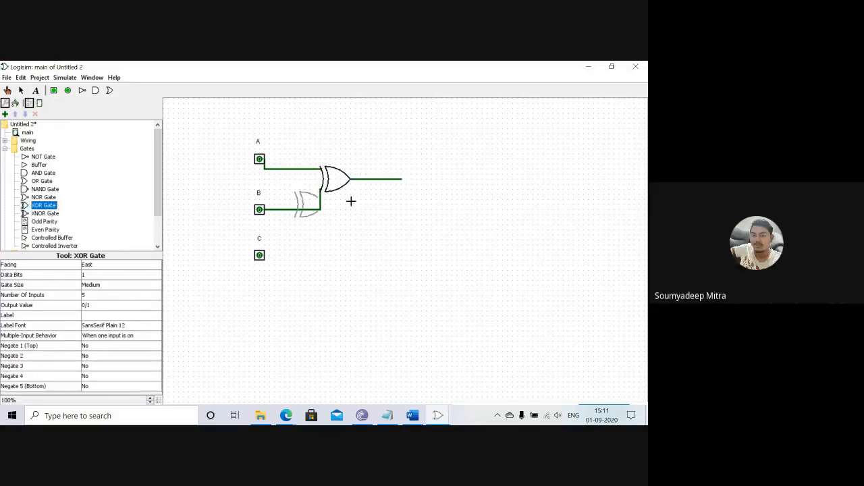
pyautogui.click(447, 195)
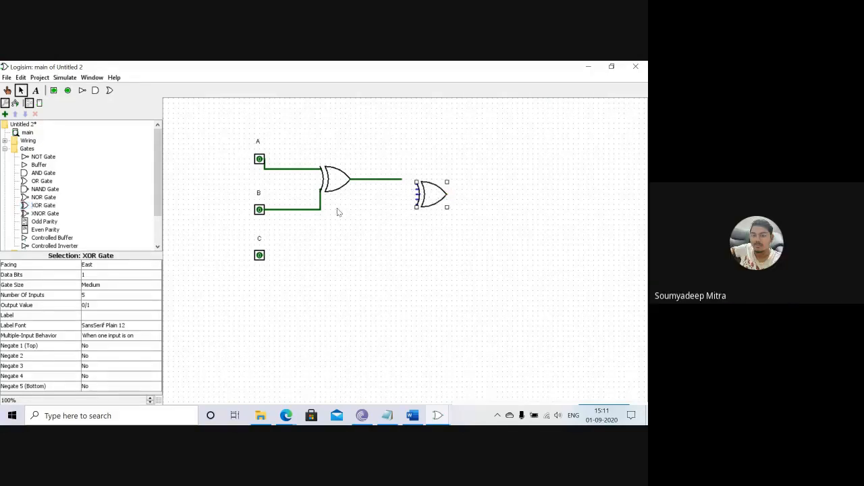
pyautogui.click(112, 295)
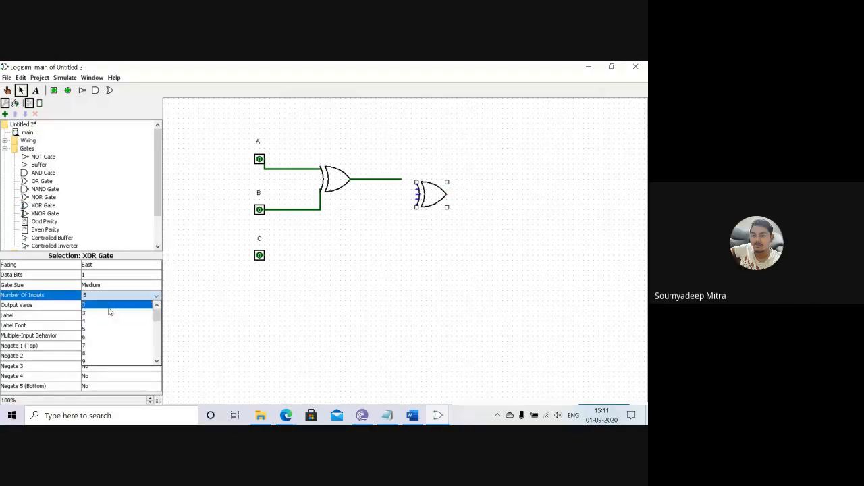
pyautogui.click(108, 307)
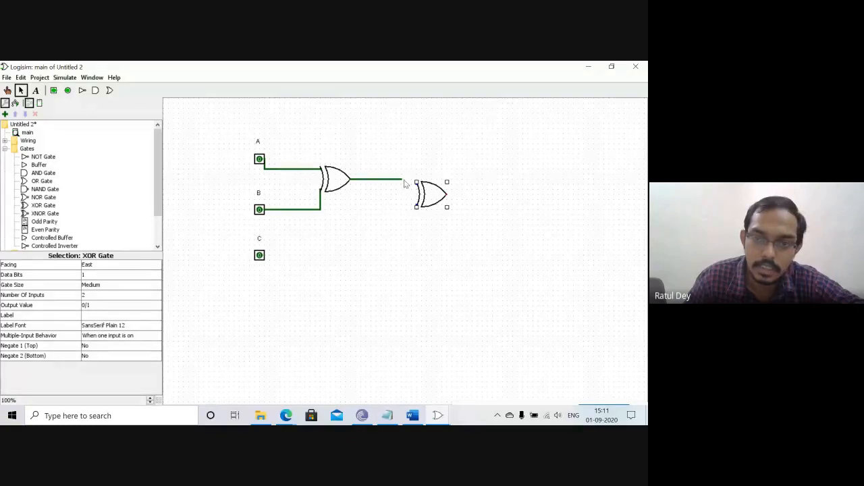
pyautogui.moveTo(402, 180); pyautogui.dragTo(417, 181)
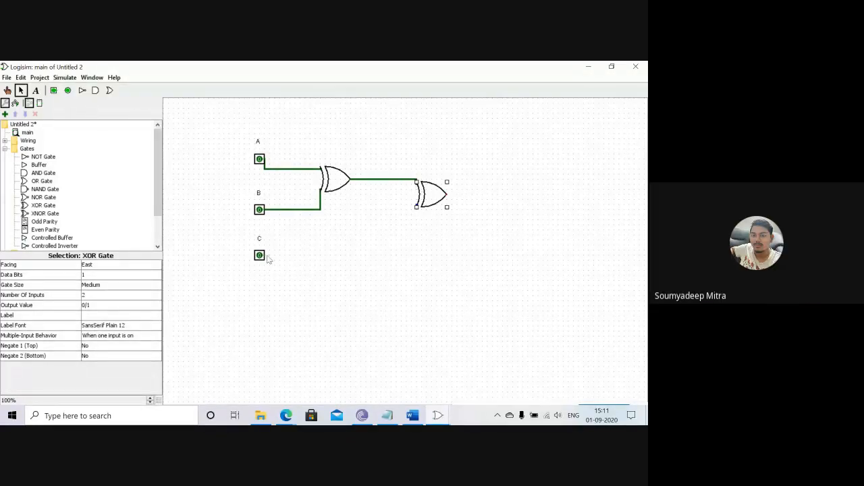
pyautogui.moveTo(264, 255)
pyautogui.mouseDown()
pyautogui.moveTo(417, 207)
pyautogui.moveTo(544, 193)
pyautogui.mouseUp()
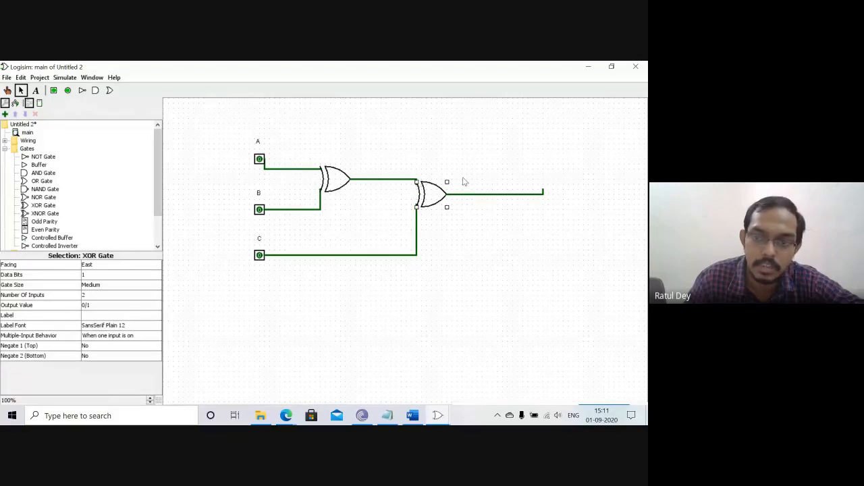
# Replace the second XOR gate's bent output wire with a straight one and attach an output pin to its end.
pyautogui.click(544, 194)
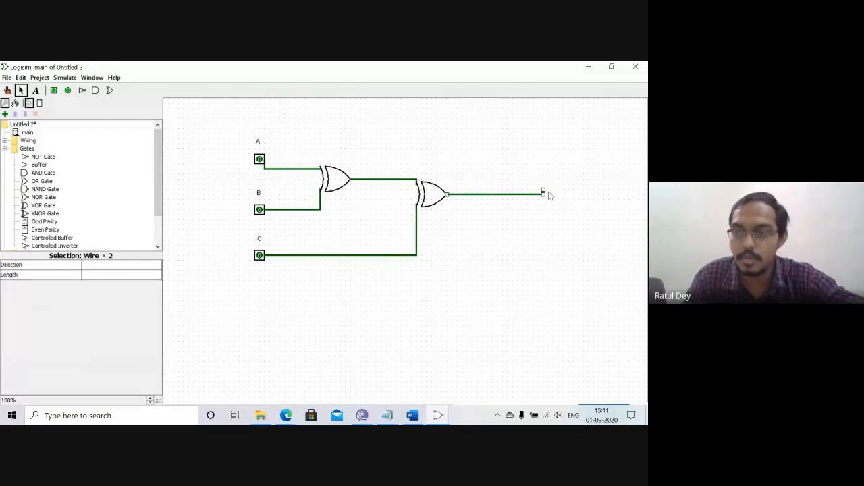
pyautogui.press('Delete')
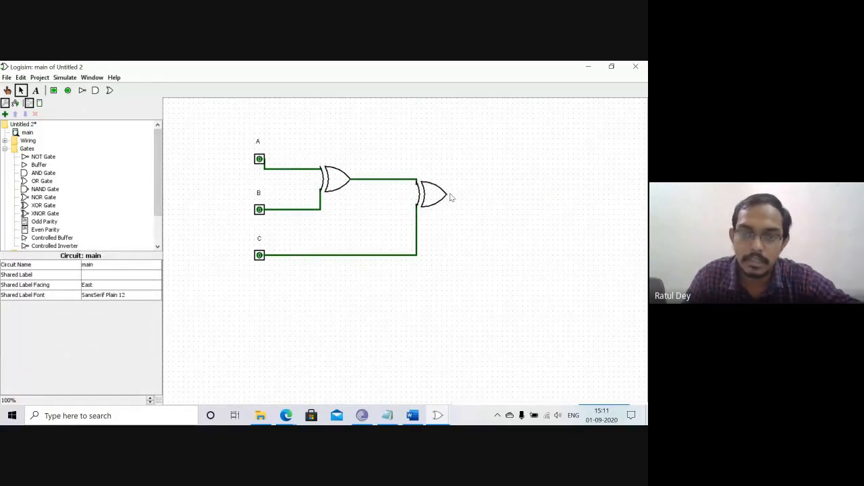
pyautogui.moveTo(448, 195); pyautogui.dragTo(499, 194)
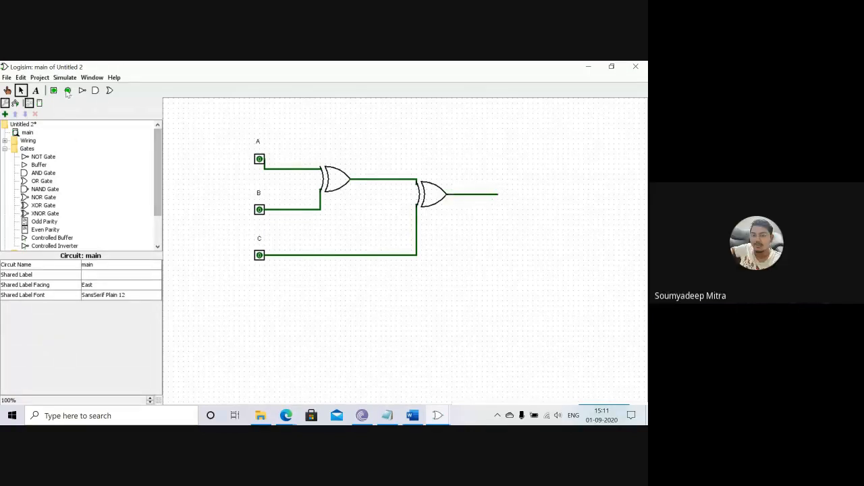
pyautogui.click(68, 89)
pyautogui.click(498, 194)
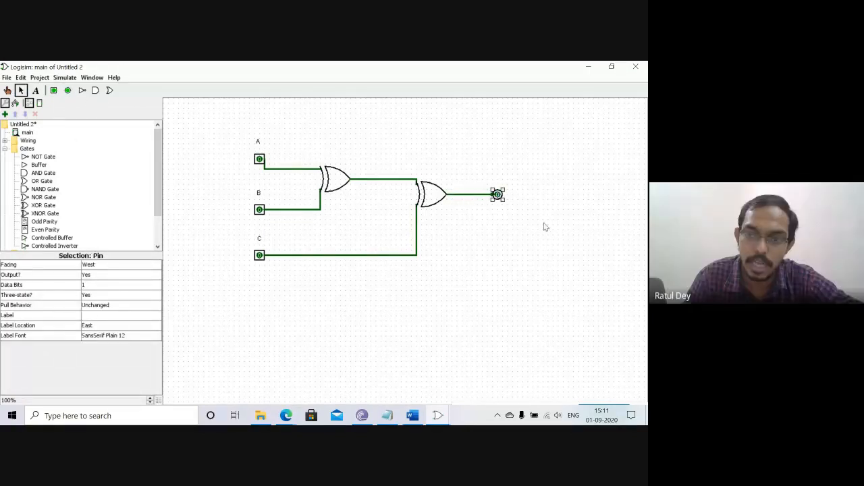
# Label the second XOR gate's output DIFFERENCE above its wire.
pyautogui.click(36, 90)
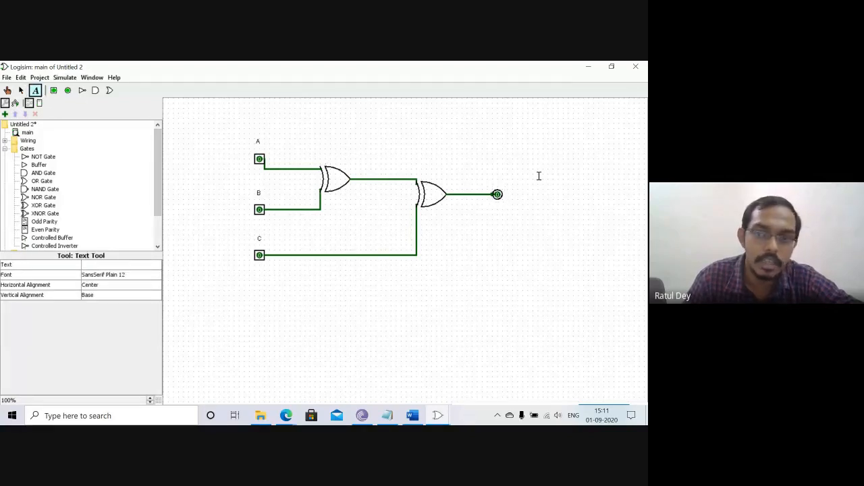
pyautogui.click(469, 179)
pyautogui.write('DIFFERENCE')
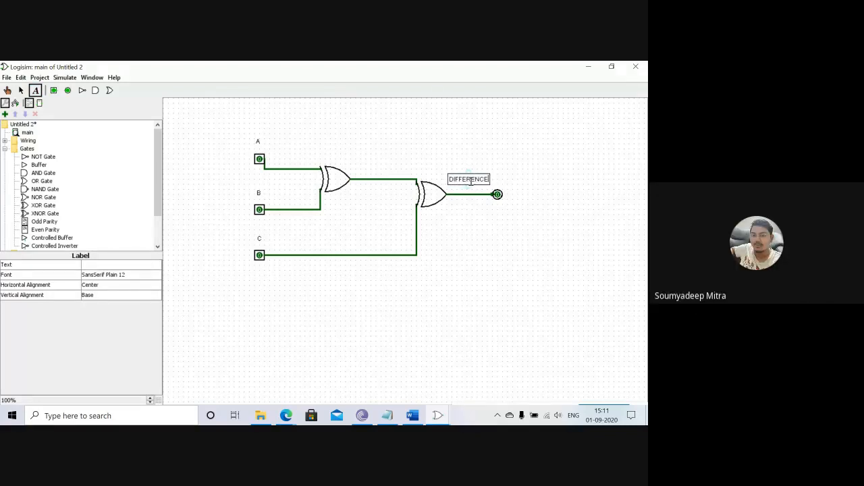
pyautogui.click(485, 233)
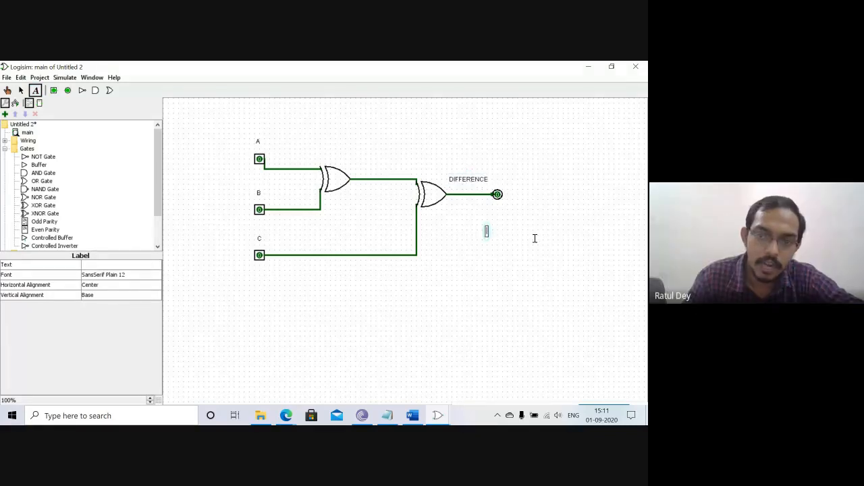
pyautogui.click(21, 90)
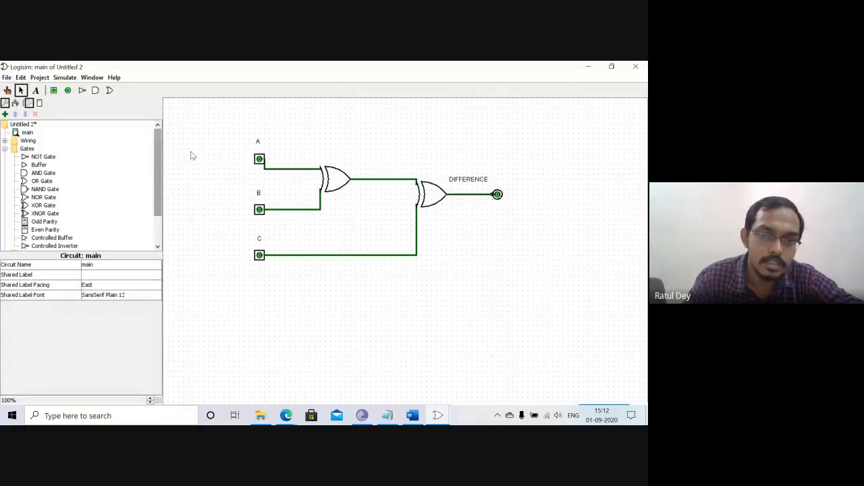
# Switch to the Word document and take its window out of full size so the Logisim circuit shows beside it.
pyautogui.click(413, 416)
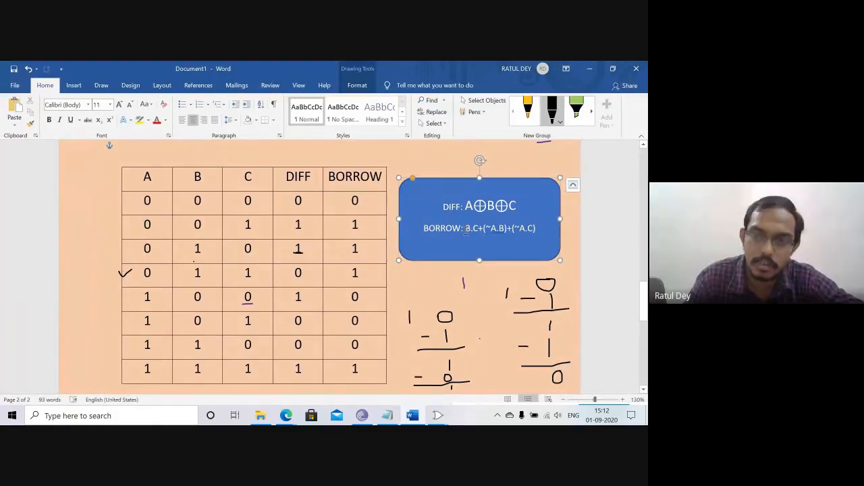
pyautogui.doubleClick(393, 62)
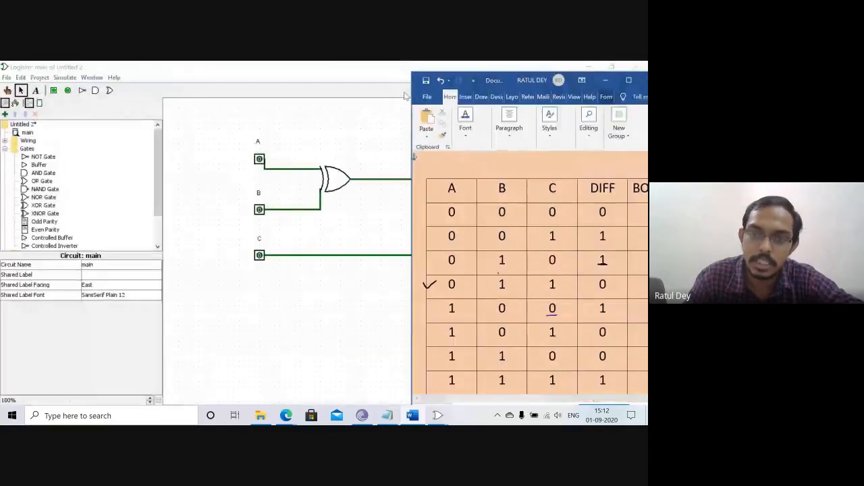
# Zoom the Word document out to 60% and position its window so the DIFF and BORROW formulas show beside the circuit.
pyautogui.moveTo(500, 81); pyautogui.dragTo(221, 73)
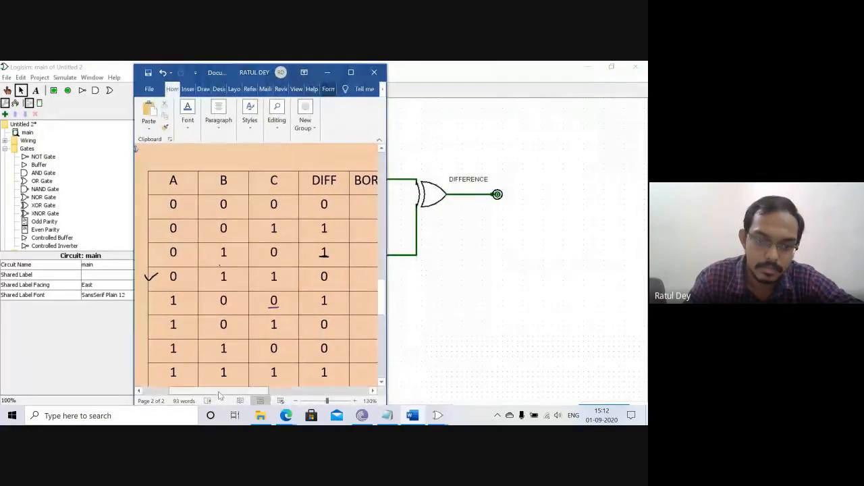
pyautogui.moveTo(220, 392); pyautogui.dragTo(246, 393)
pyautogui.scroll(-7, 313, 213)
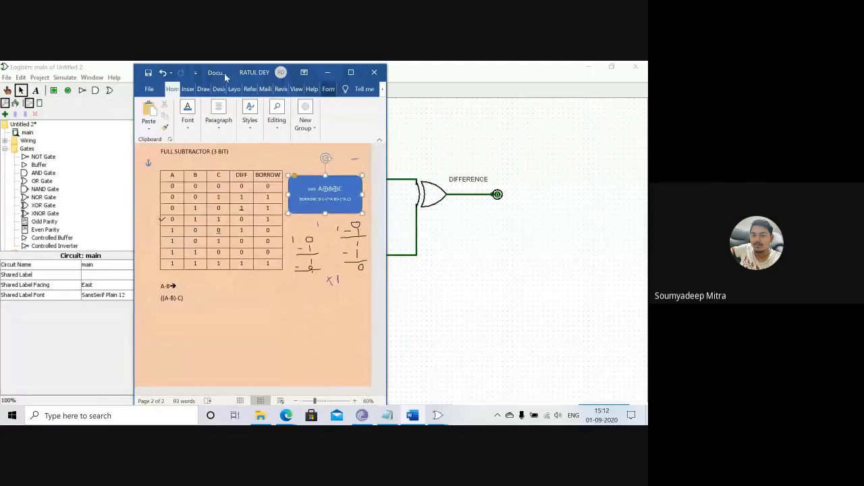
pyautogui.moveTo(225, 69); pyautogui.dragTo(179, 90)
pyautogui.moveTo(158, 122); pyautogui.dragTo(60, 244)
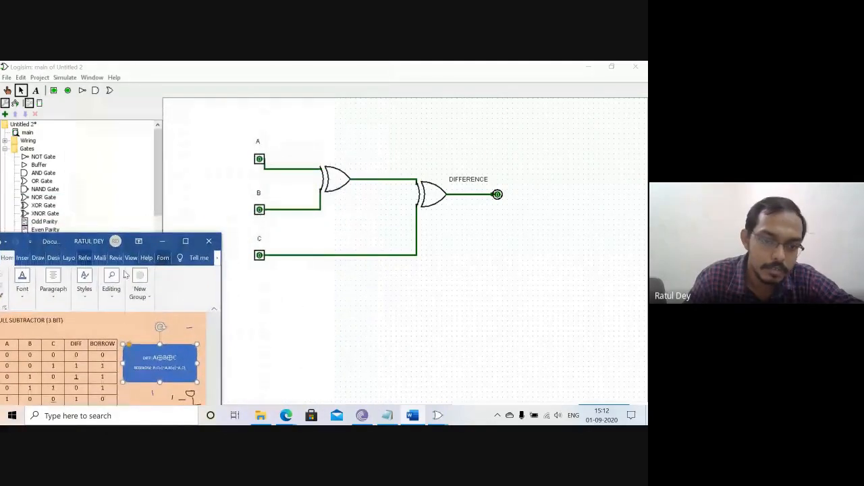
pyautogui.click(41, 173)
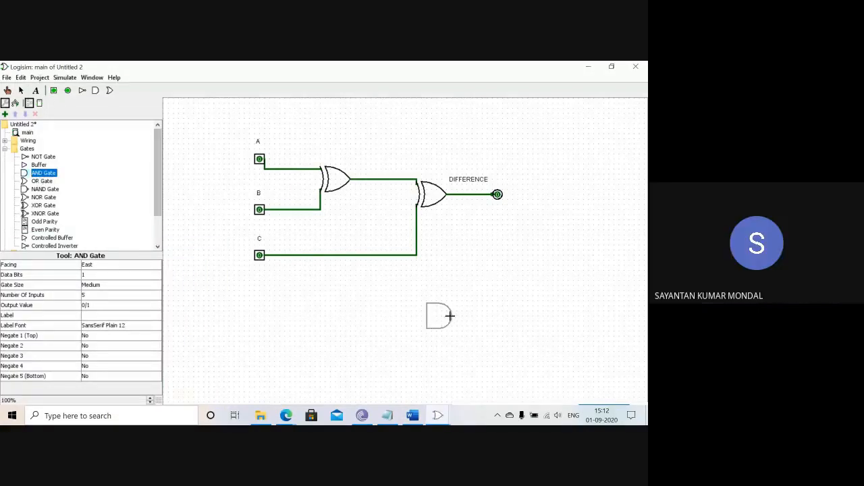
pyautogui.click(447, 316)
pyautogui.click(105, 297)
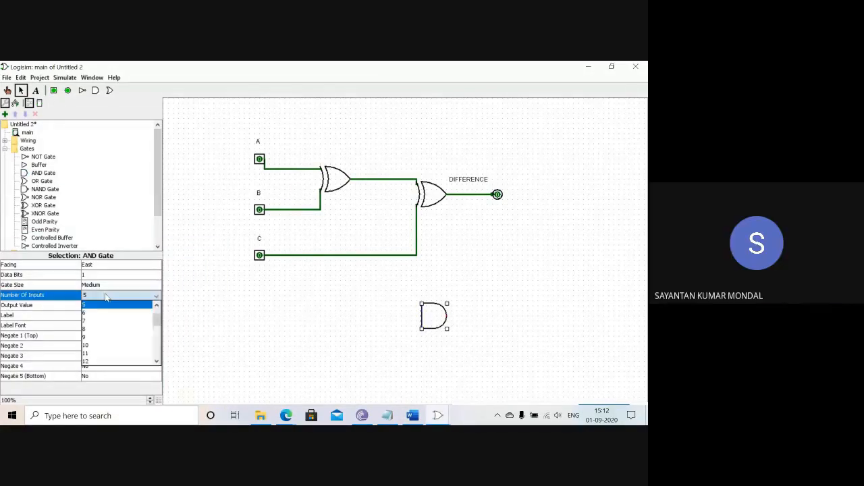
pyautogui.scroll(3, 109, 313)
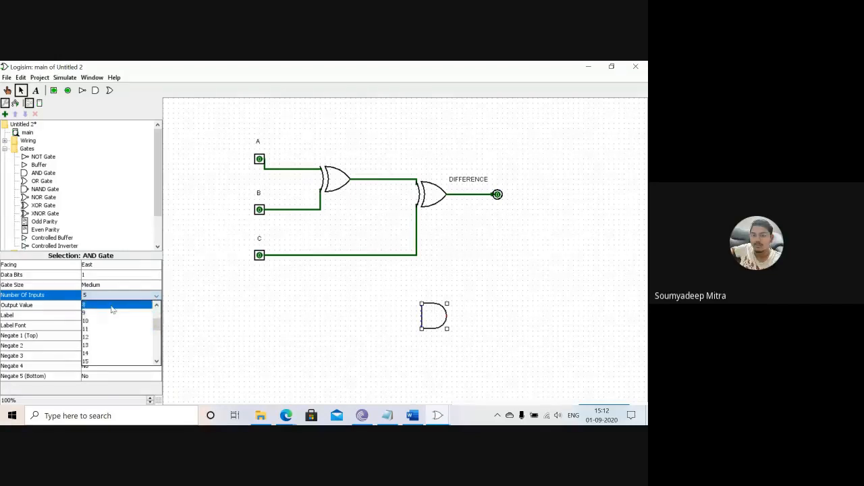
pyautogui.click(110, 307)
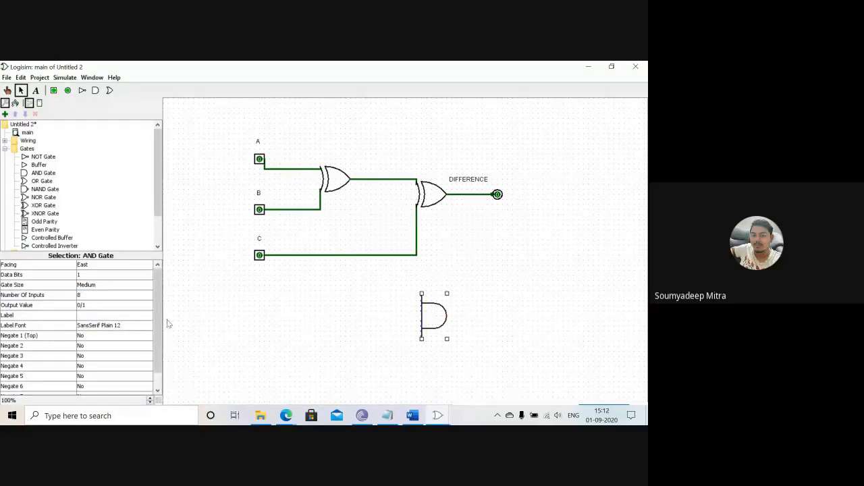
pyautogui.click(135, 304)
pyautogui.click(135, 303)
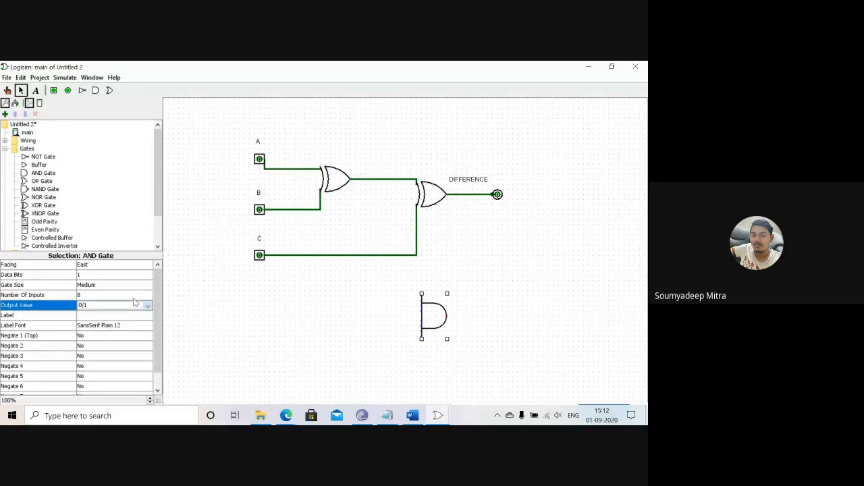
pyautogui.click(135, 298)
pyautogui.scroll(-1, 101, 321)
pyautogui.click(445, 334)
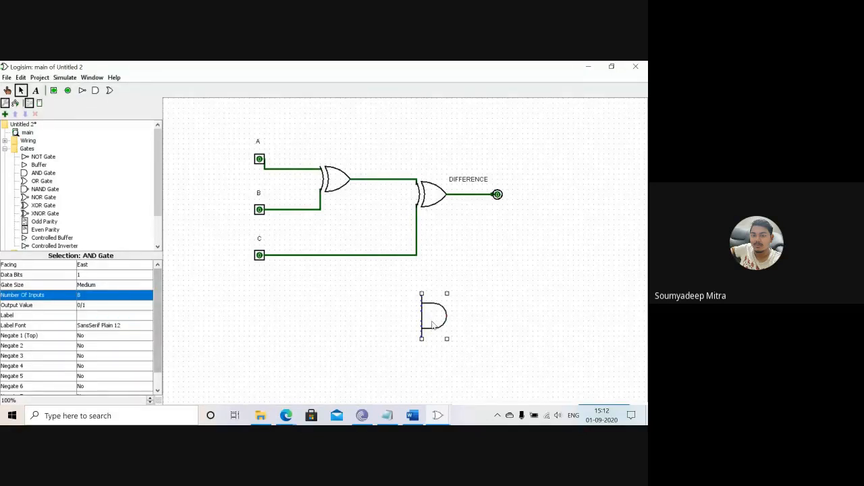
pyautogui.press('Delete')
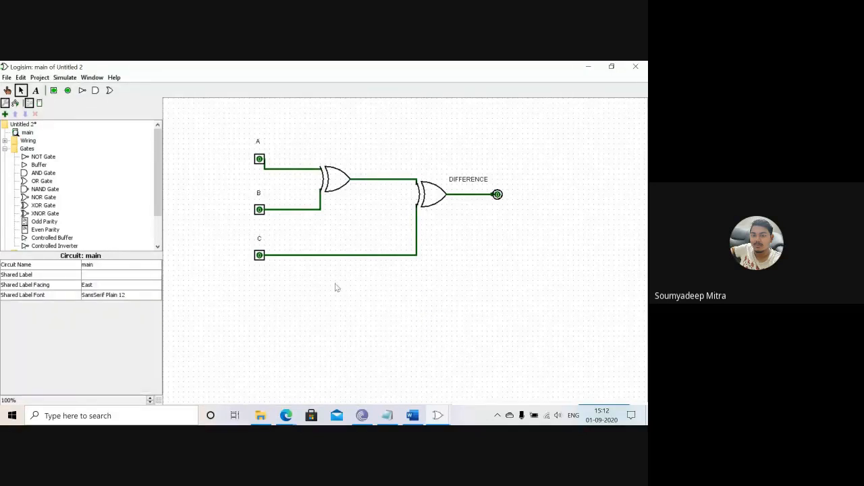
# Add an AND gate with 2 inputs to the Logisim circuit and position it below the second XOR gate.
pyautogui.click(40, 174)
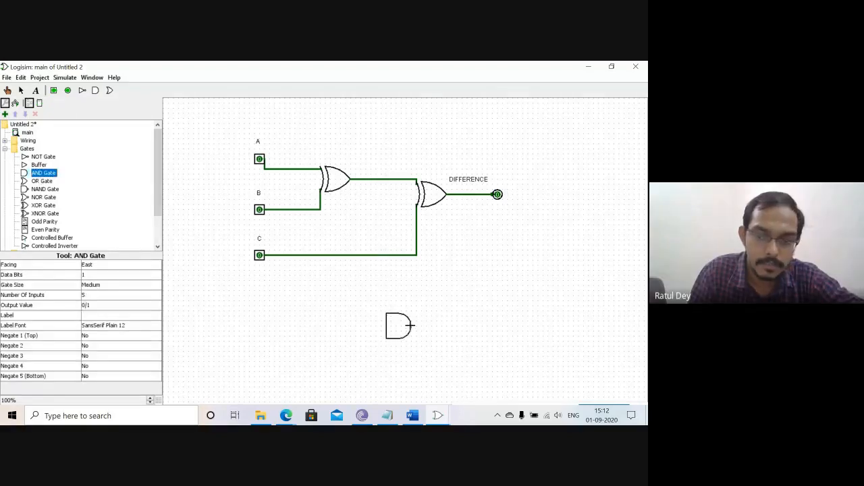
pyautogui.click(412, 326)
pyautogui.click(118, 298)
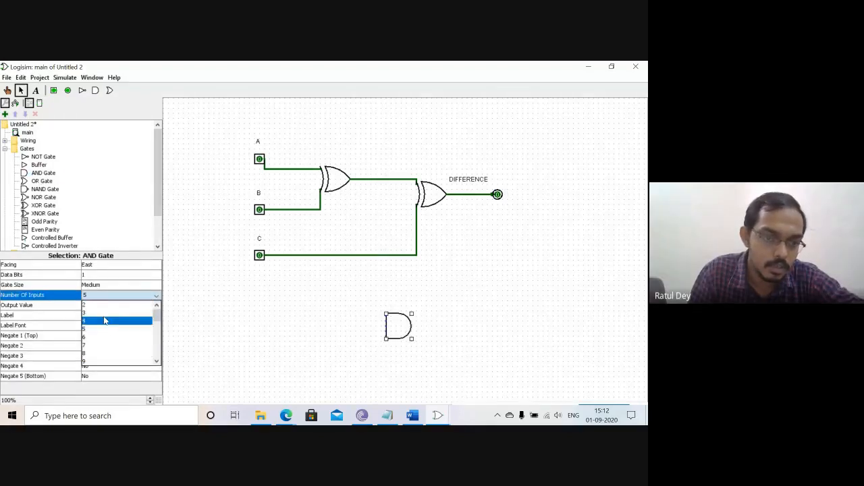
pyautogui.click(111, 306)
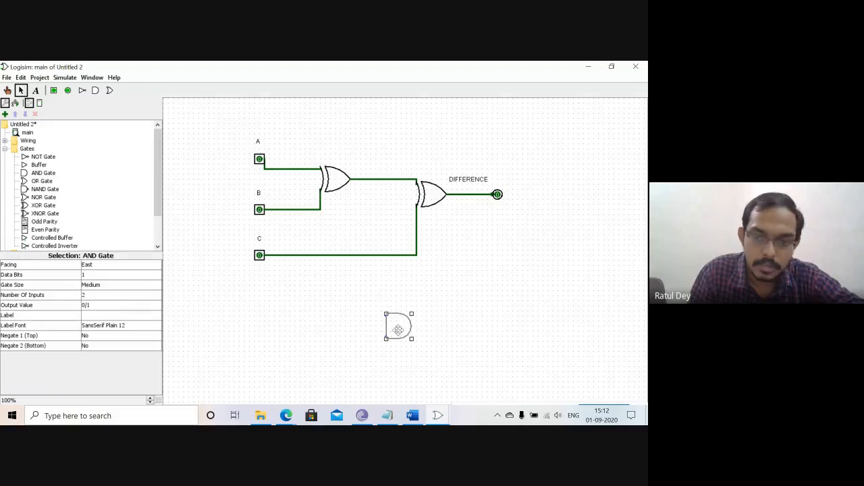
pyautogui.moveTo(394, 329); pyautogui.dragTo(427, 304)
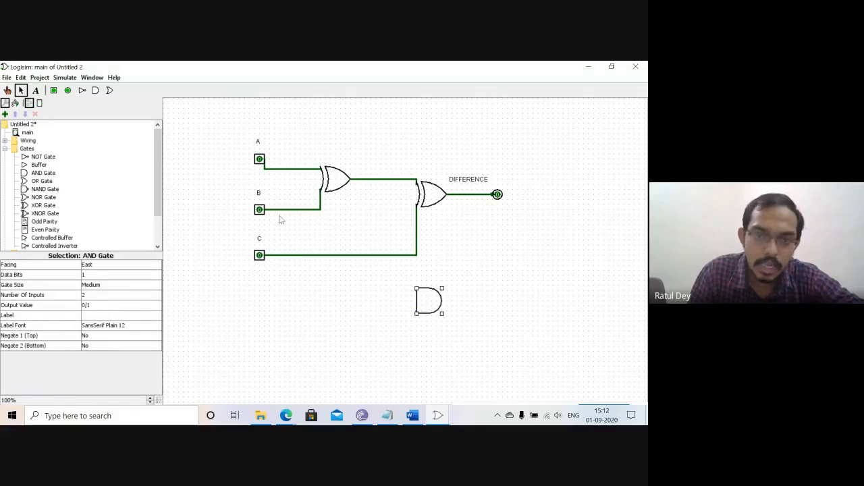
# Following the BORROW formula in Word, wire pins B and C into the AND gate and draw a wire from its output.
pyautogui.click(413, 415)
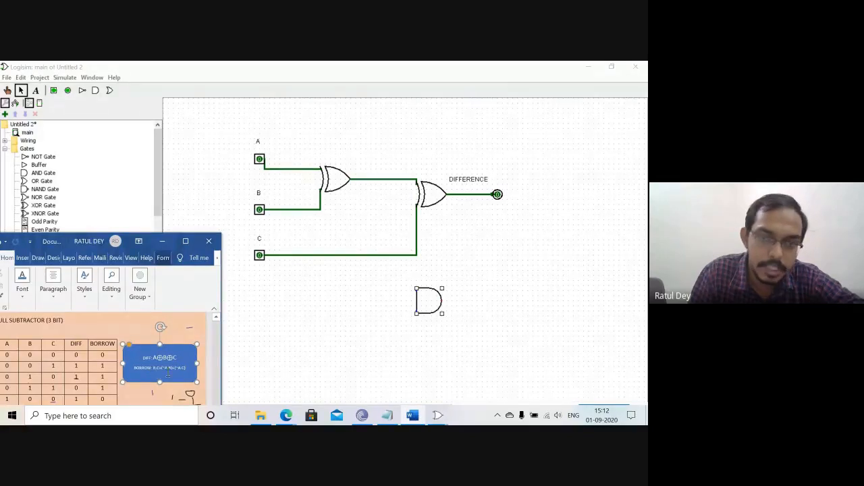
pyautogui.click(295, 210)
pyautogui.moveTo(295, 209); pyautogui.dragTo(415, 290)
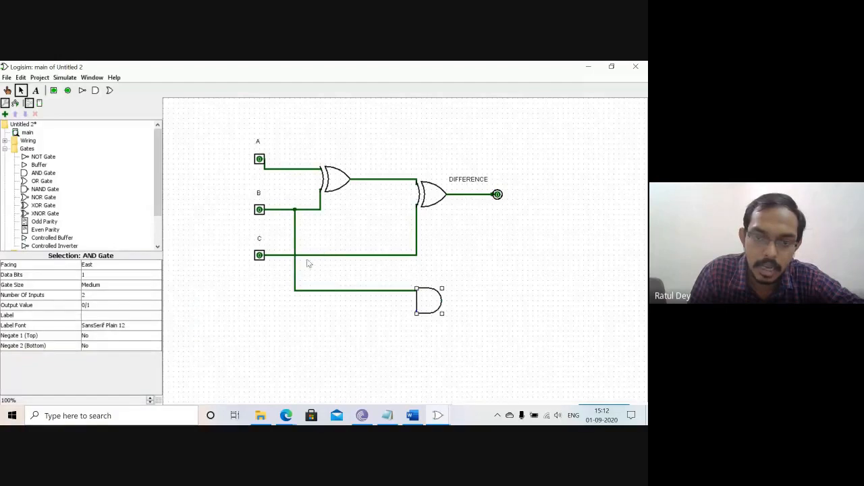
pyautogui.moveTo(284, 256); pyautogui.dragTo(483, 300)
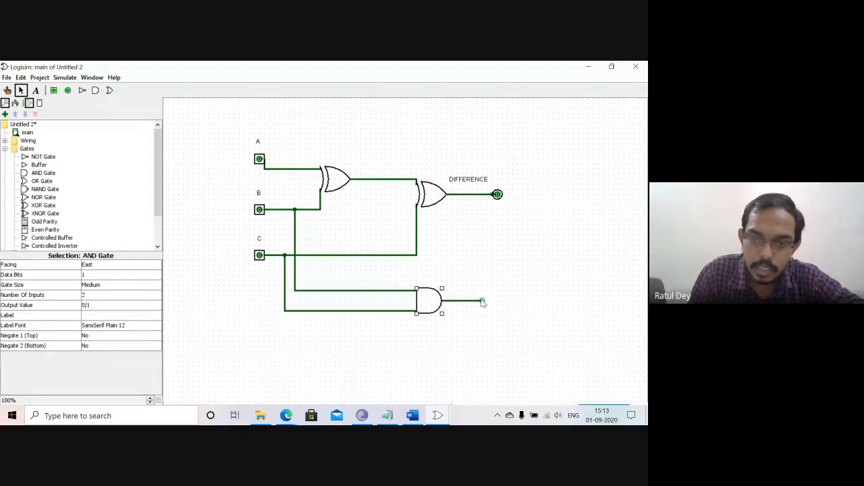
# Branch a wire from pin A down below the AND gate, place a NOT gate at its end and draw its output wire.
pyautogui.click(413, 415)
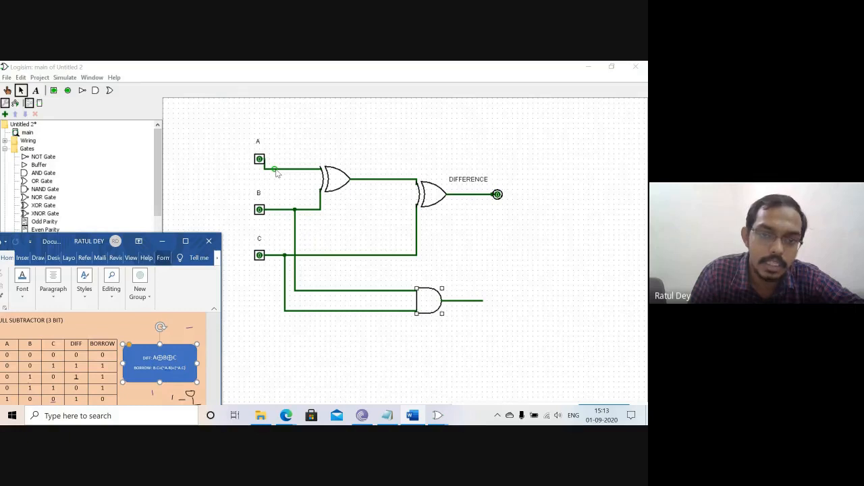
pyautogui.moveTo(275, 169); pyautogui.dragTo(278, 341)
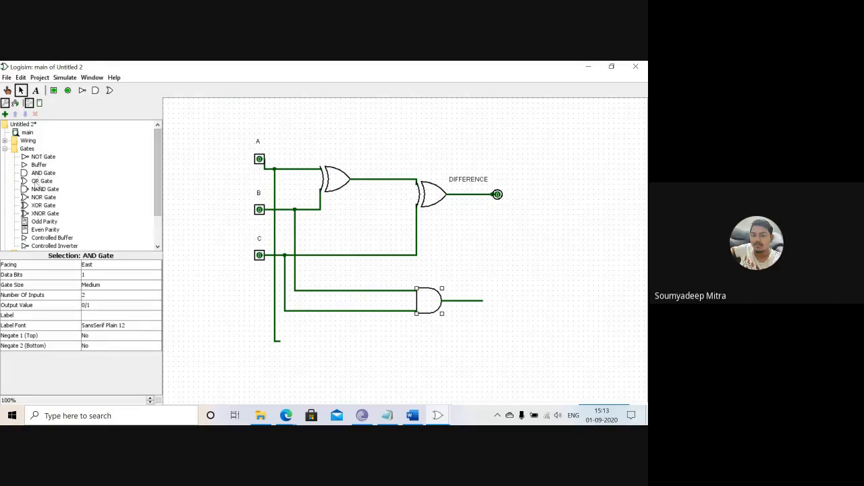
pyautogui.click(40, 157)
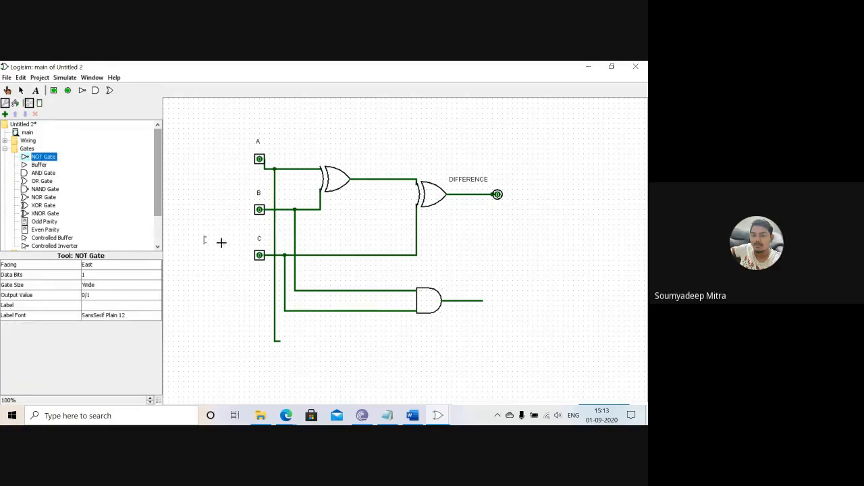
pyautogui.click(294, 341)
pyautogui.moveTo(295, 341); pyautogui.dragTo(382, 343)
# Add a second AND gate with 2 inputs, fed by the inverted A and a branch from pin B, and extend its output wire.
pyautogui.click(412, 415)
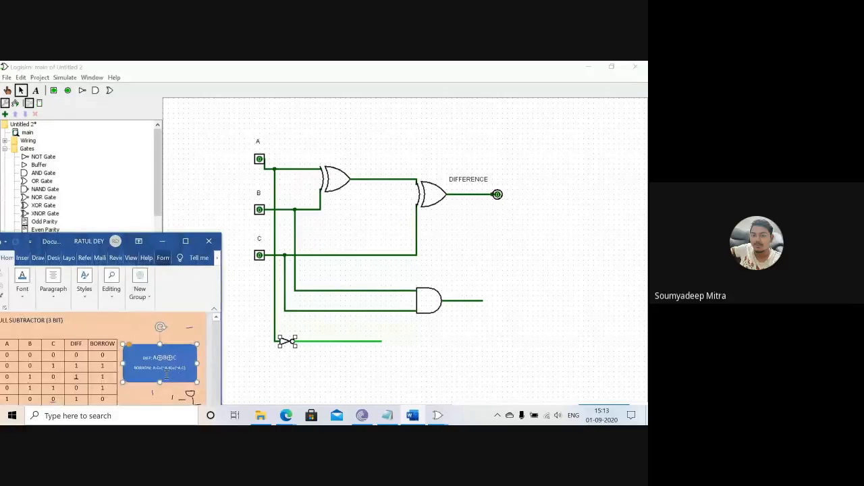
pyautogui.click(331, 366)
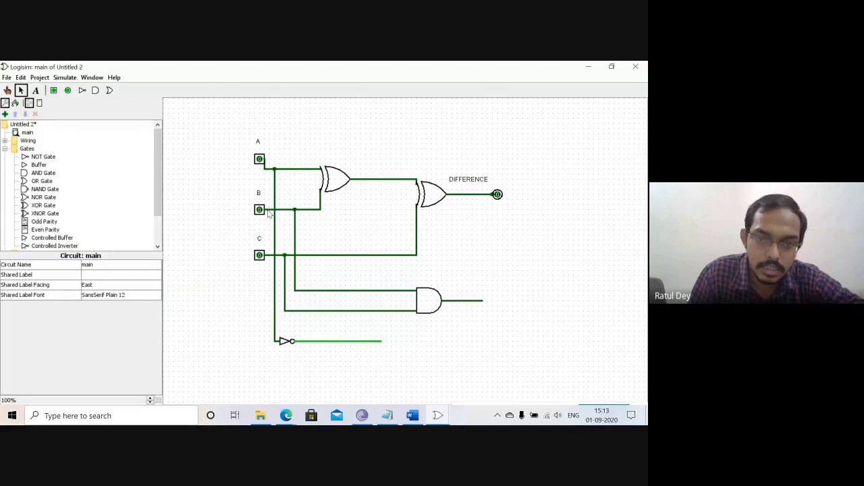
pyautogui.moveTo(268, 212); pyautogui.dragTo(387, 360)
pyautogui.click(44, 173)
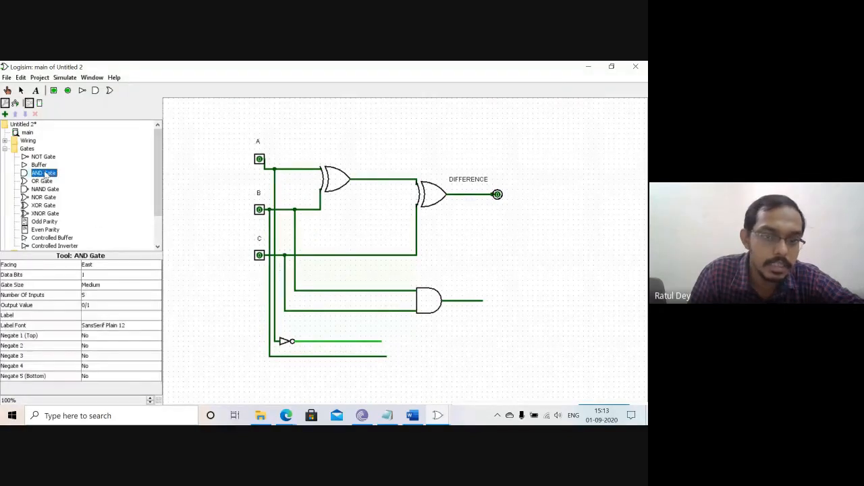
pyautogui.click(411, 351)
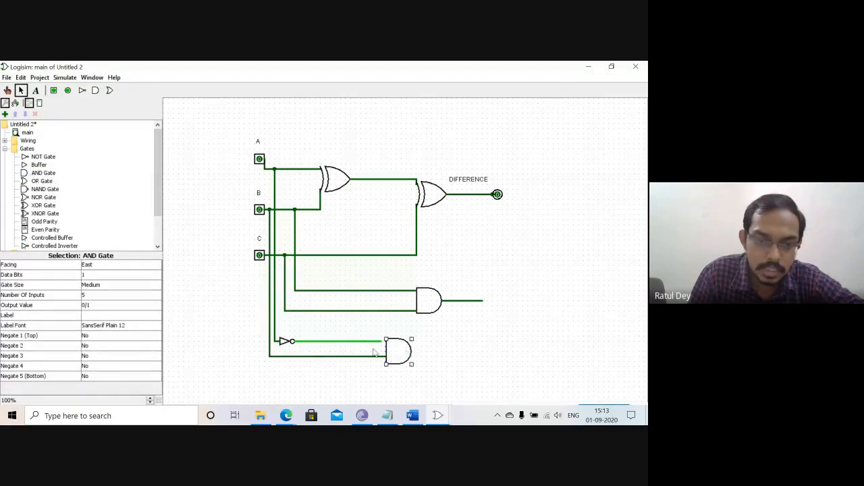
pyautogui.click(123, 295)
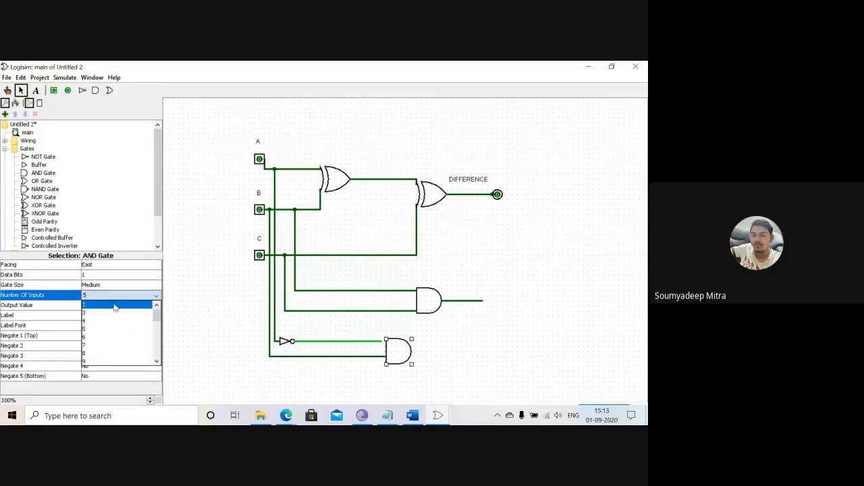
pyautogui.click(115, 307)
pyautogui.moveTo(399, 352)
pyautogui.mouseDown()
pyautogui.moveTo(398, 345)
pyautogui.moveTo(389, 357)
pyautogui.moveTo(493, 352)
pyautogui.mouseUp()
pyautogui.click(440, 356)
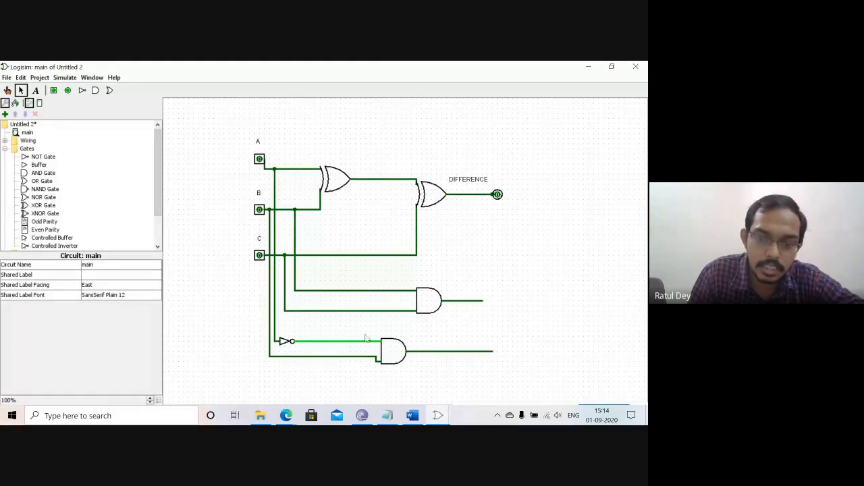
# After checking the BORROW formula in Word, branch wires from the NOT gate's output and pin C to below the second AND gate.
pyautogui.click(420, 413)
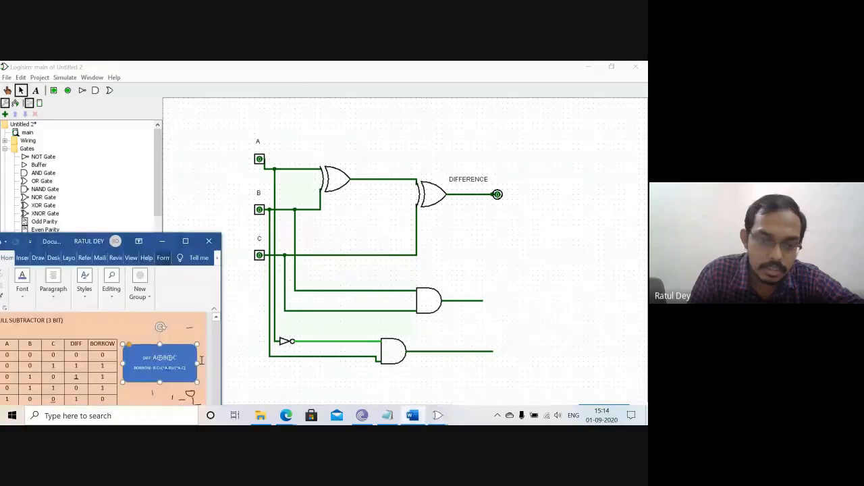
pyautogui.click(272, 378)
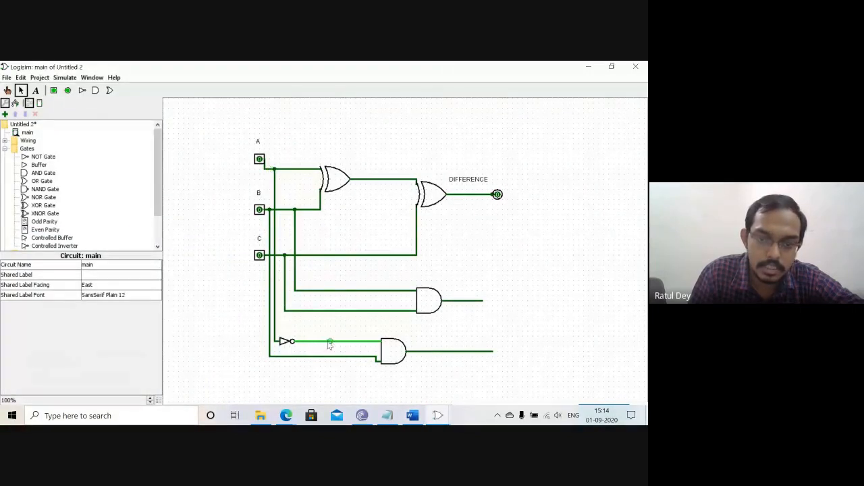
pyautogui.moveTo(330, 342); pyautogui.dragTo(398, 378)
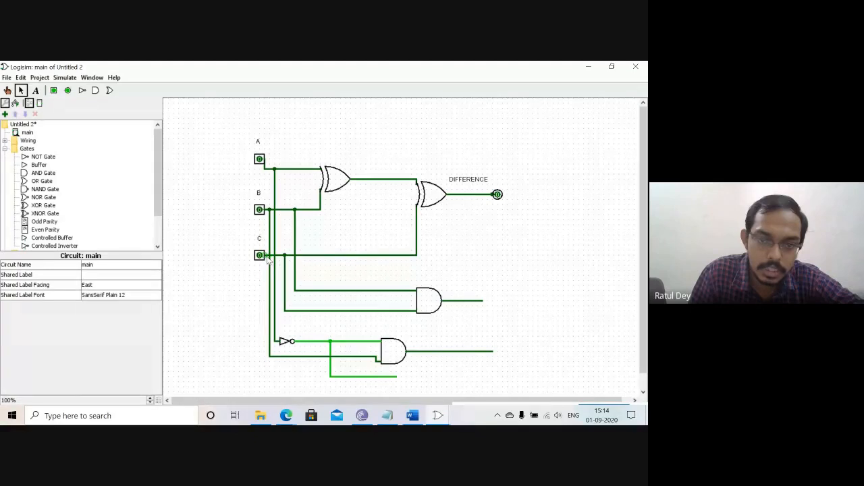
pyautogui.moveTo(264, 257); pyautogui.dragTo(404, 387)
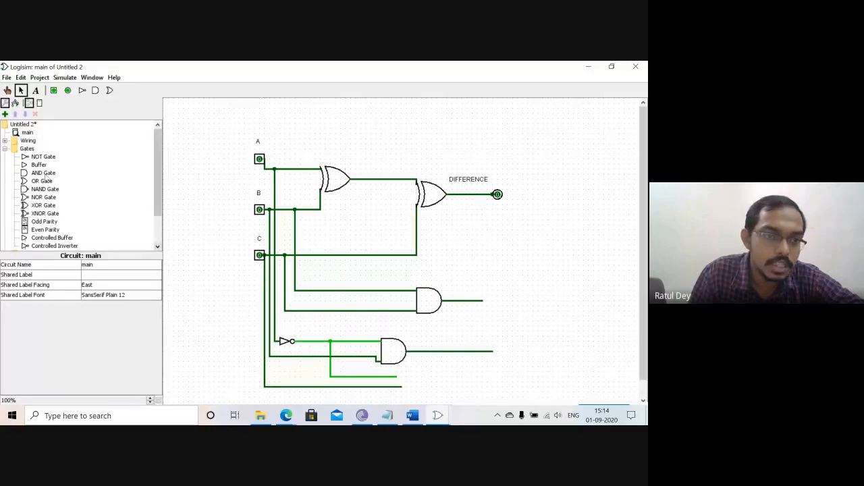
# Add a third AND gate with 2 inputs, connect the inverted A and C wires to it and draw its output wire.
pyautogui.click(45, 174)
pyautogui.click(447, 382)
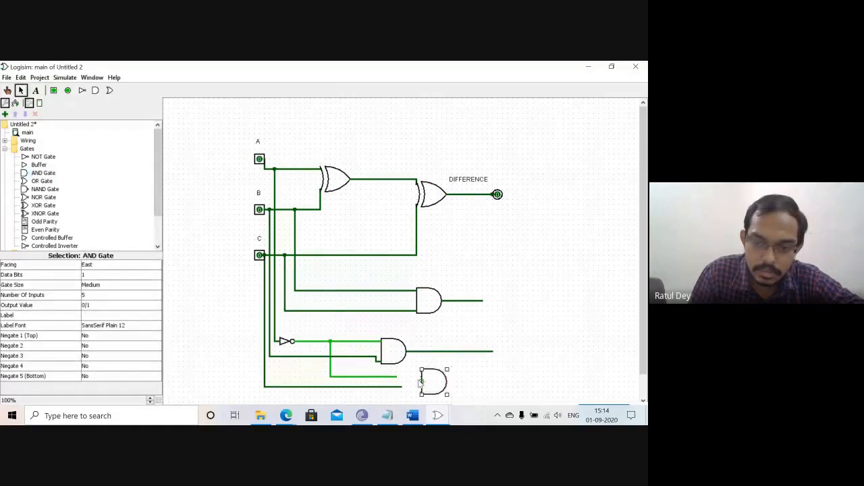
pyautogui.click(87, 295)
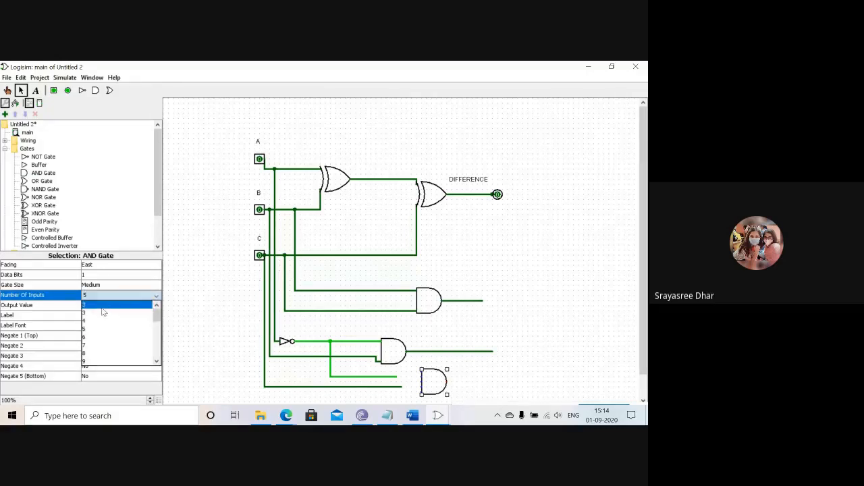
pyautogui.click(102, 307)
pyautogui.moveTo(440, 382); pyautogui.dragTo(424, 380)
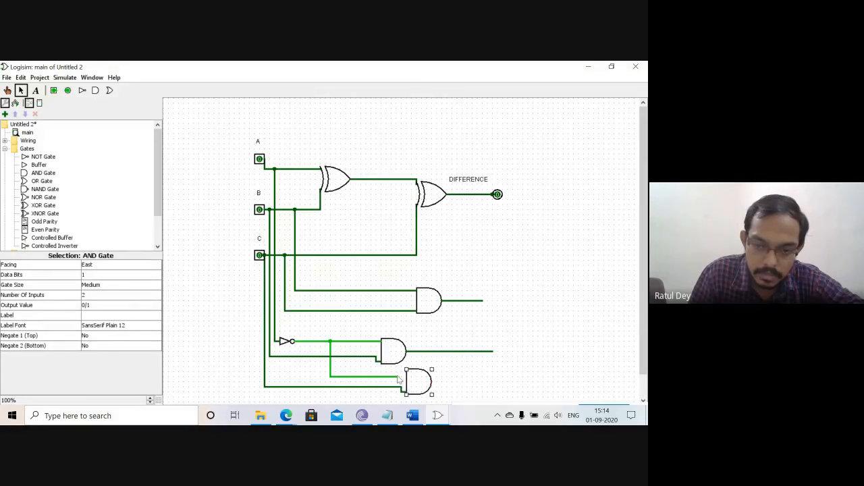
pyautogui.moveTo(405, 375); pyautogui.dragTo(499, 383)
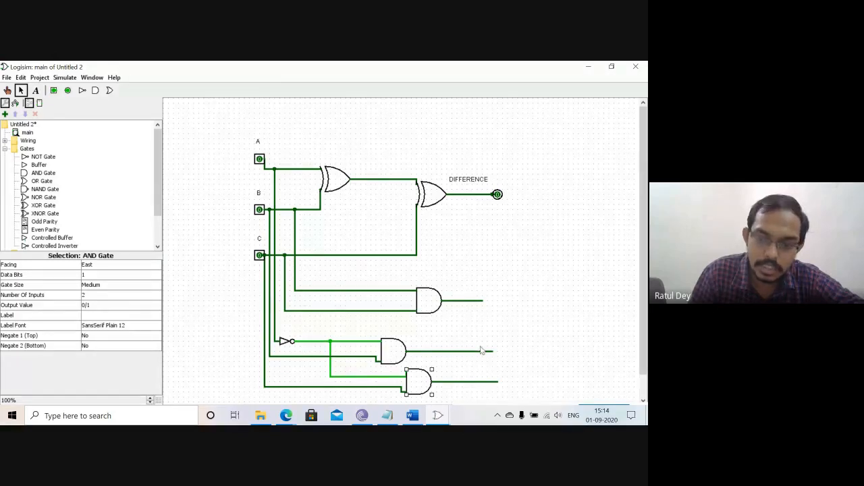
# After checking the BORROW formula in Word, add an OR gate with 2 inputs, feed it from the upper two AND gates and draw its output wire.
pyautogui.click(412, 416)
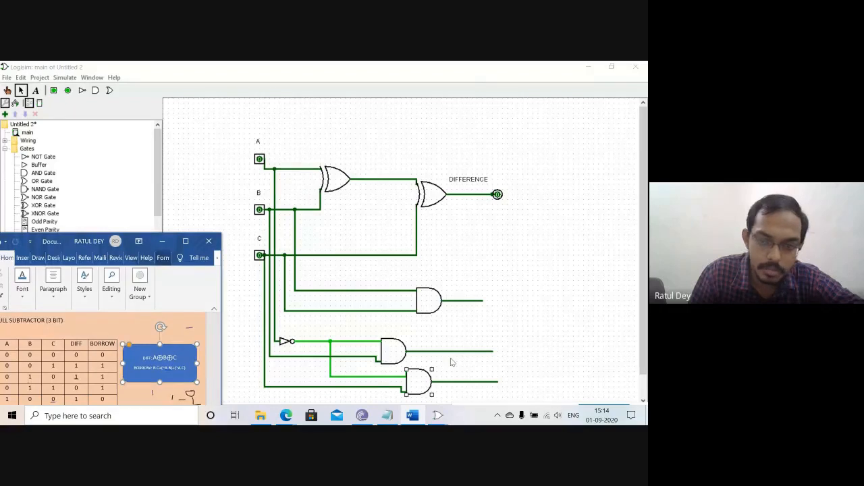
pyautogui.click(511, 330)
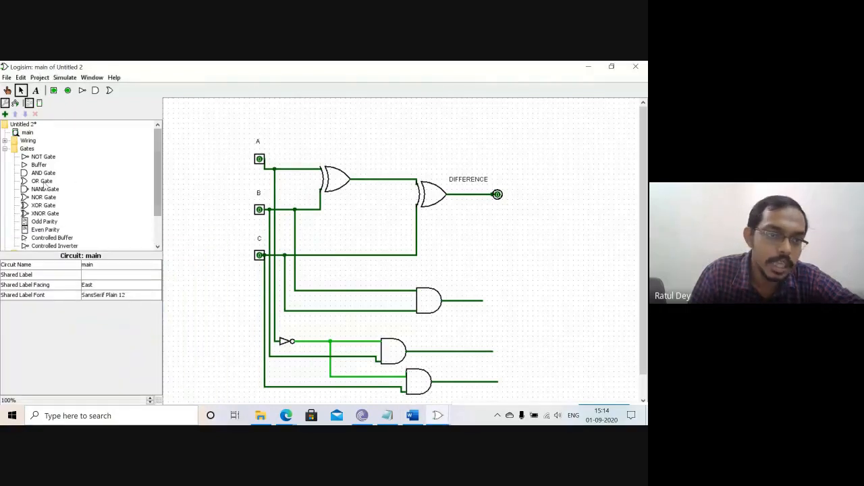
pyautogui.click(42, 181)
pyautogui.click(537, 322)
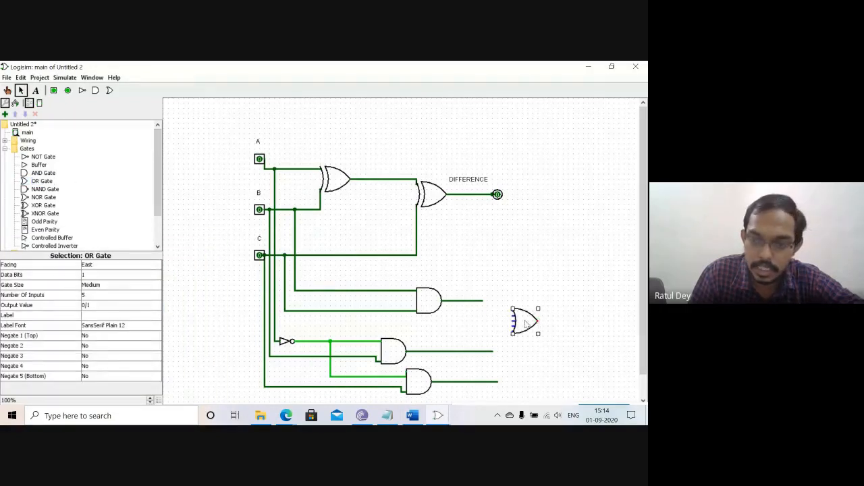
pyautogui.click(118, 296)
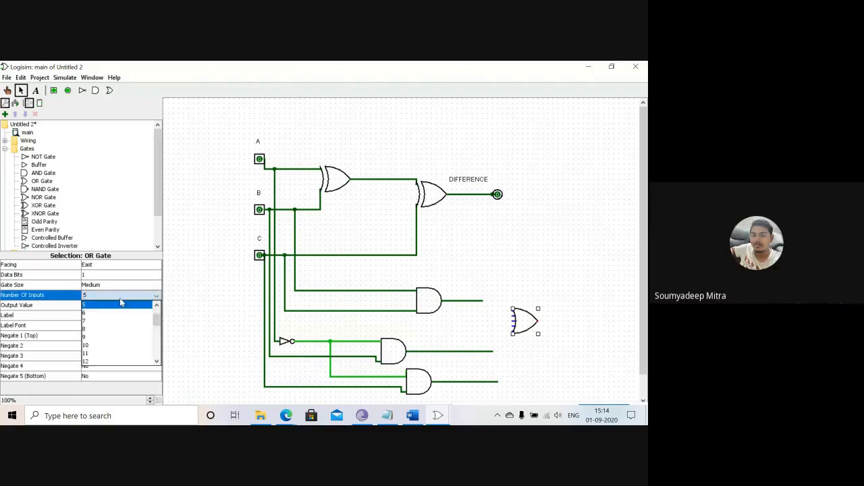
pyautogui.click(108, 307)
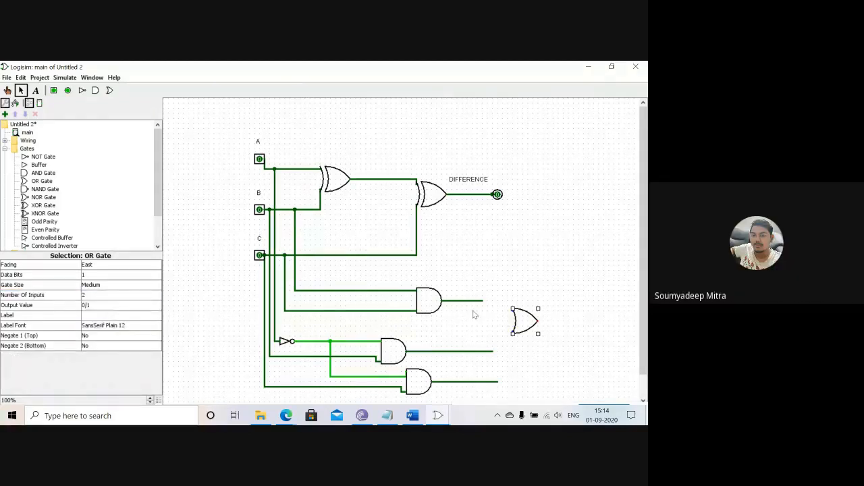
pyautogui.moveTo(518, 315); pyautogui.dragTo(501, 301)
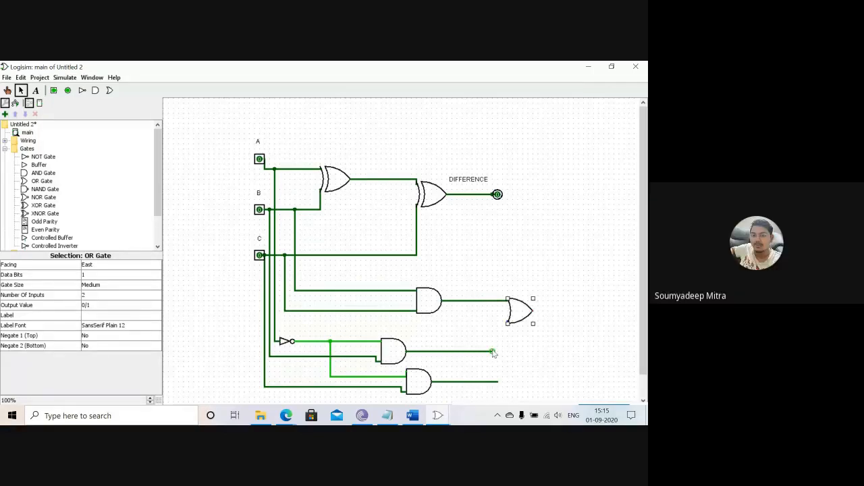
pyautogui.moveTo(492, 351)
pyautogui.mouseDown()
pyautogui.moveTo(493, 331)
pyautogui.moveTo(507, 321)
pyautogui.moveTo(559, 310)
pyautogui.mouseUp()
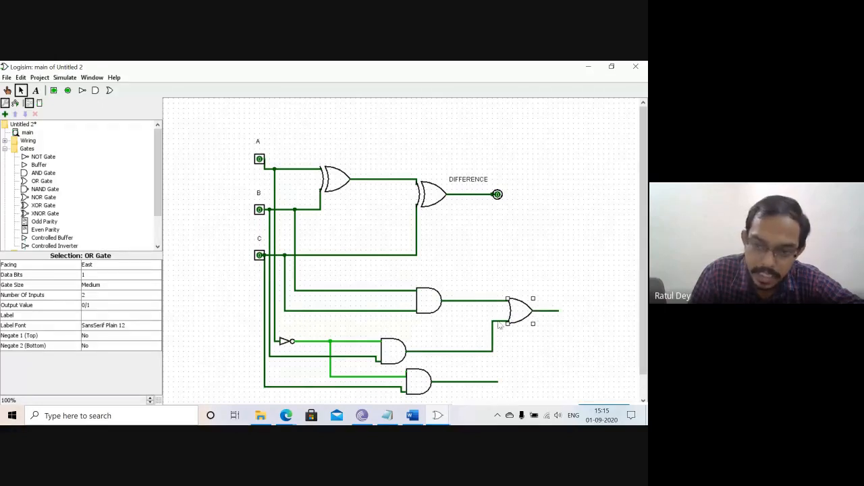
# Add a second OR gate with 2 inputs, fed by the first OR gate and the third AND gate, and draw its output wire.
pyautogui.click(42, 181)
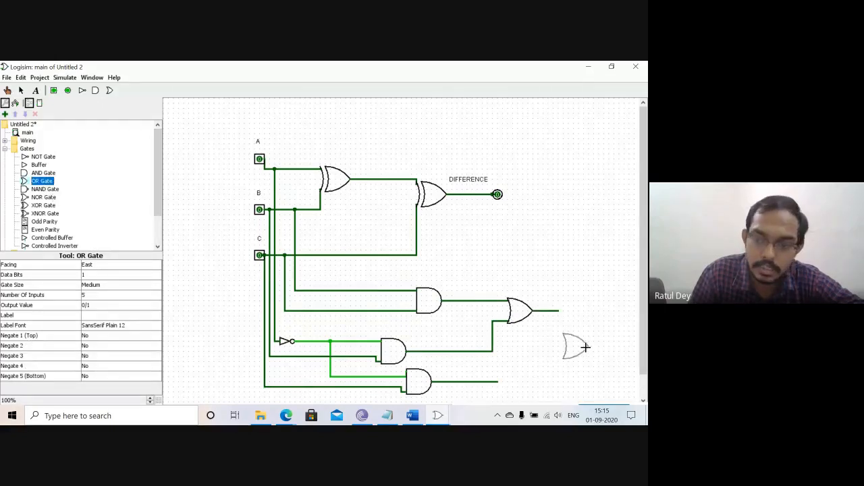
pyautogui.click(588, 347)
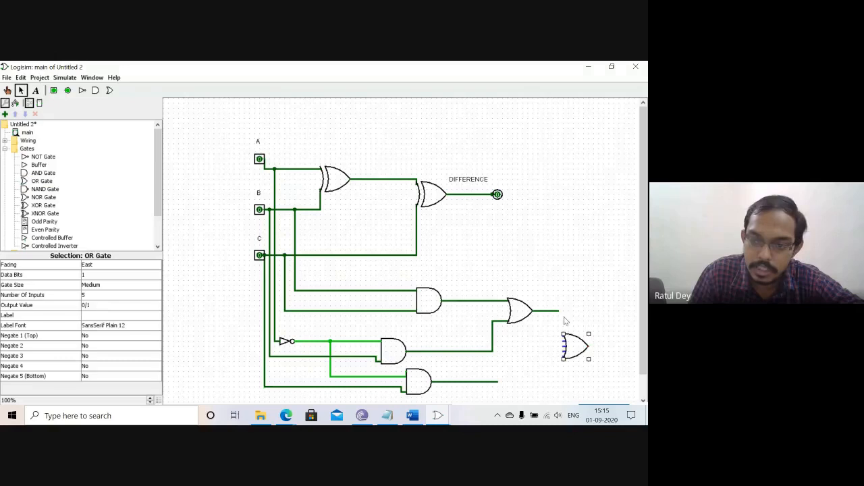
pyautogui.click(100, 295)
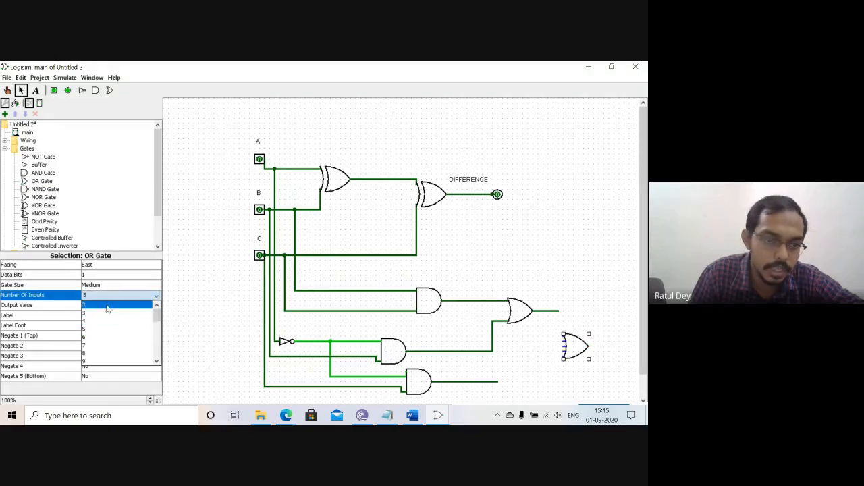
pyautogui.click(116, 308)
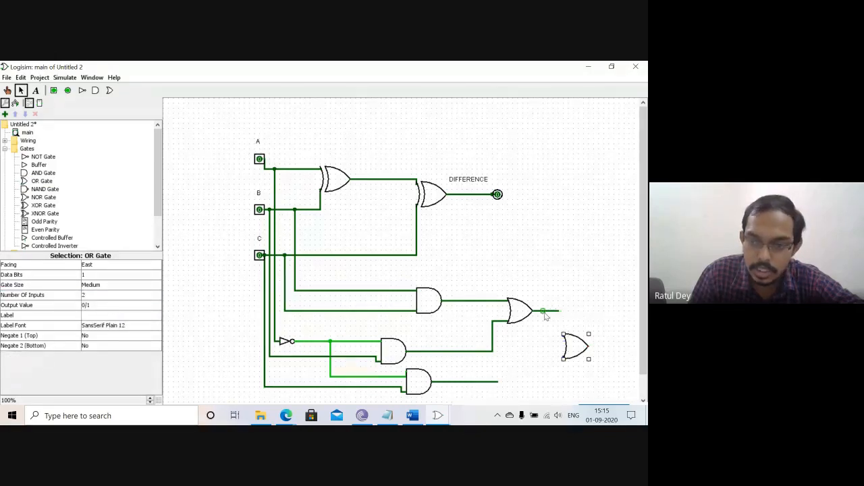
pyautogui.moveTo(543, 310)
pyautogui.mouseDown()
pyautogui.moveTo(545, 334)
pyautogui.moveTo(562, 335)
pyautogui.mouseUp()
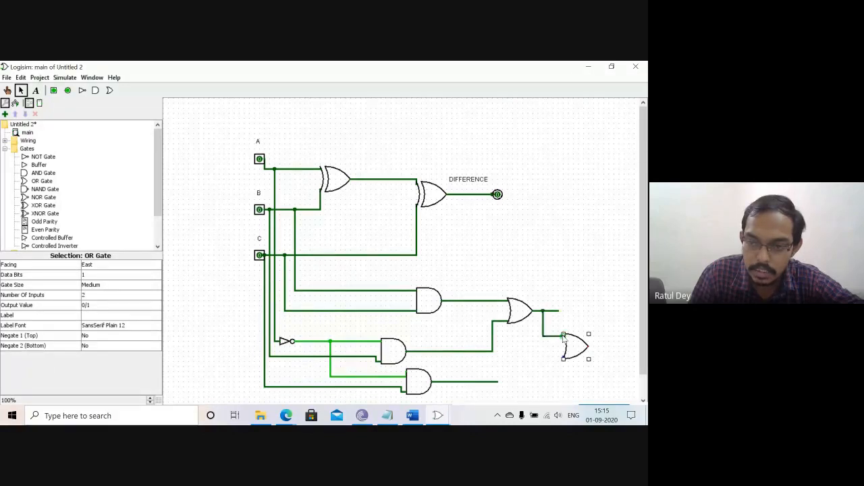
pyautogui.moveTo(498, 384)
pyautogui.mouseDown()
pyautogui.moveTo(501, 364)
pyautogui.moveTo(614, 346)
pyautogui.mouseUp()
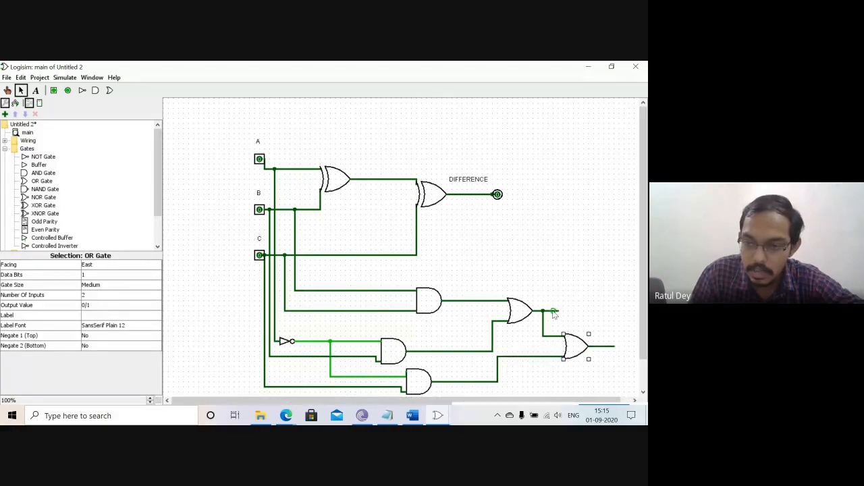
# Delete the leftover wire stub beside the first OR gate and place an output pin at the end of the second OR gate's output wire.
pyautogui.click(553, 311)
pyautogui.press('Delete')
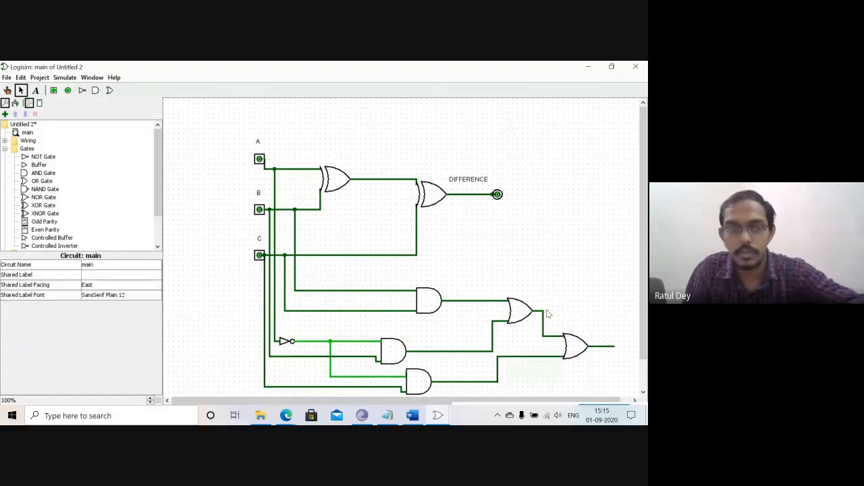
pyautogui.click(68, 94)
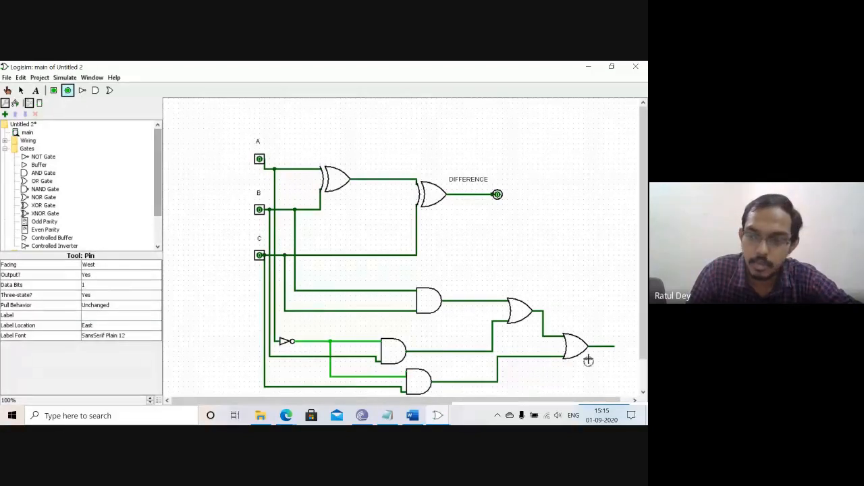
pyautogui.click(613, 345)
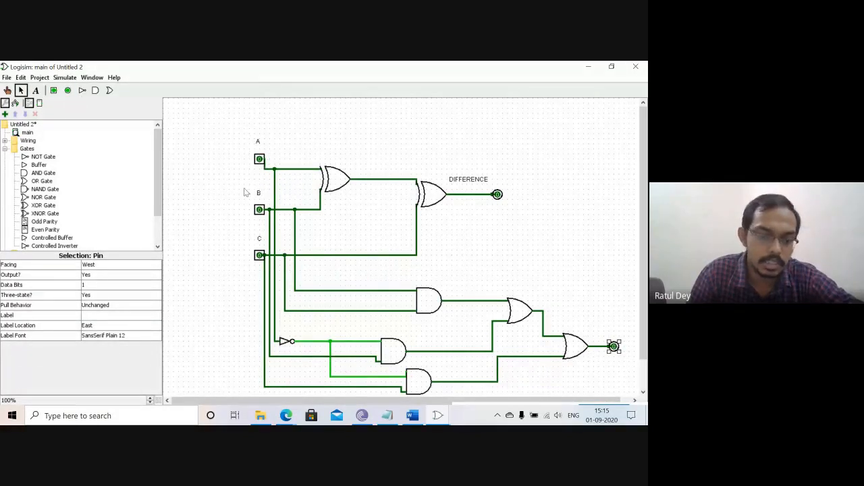
# Test the circuit by toggling pins A, B and C through the input combinations 111, 001, 111, 110 and 100.
pyautogui.click(8, 91)
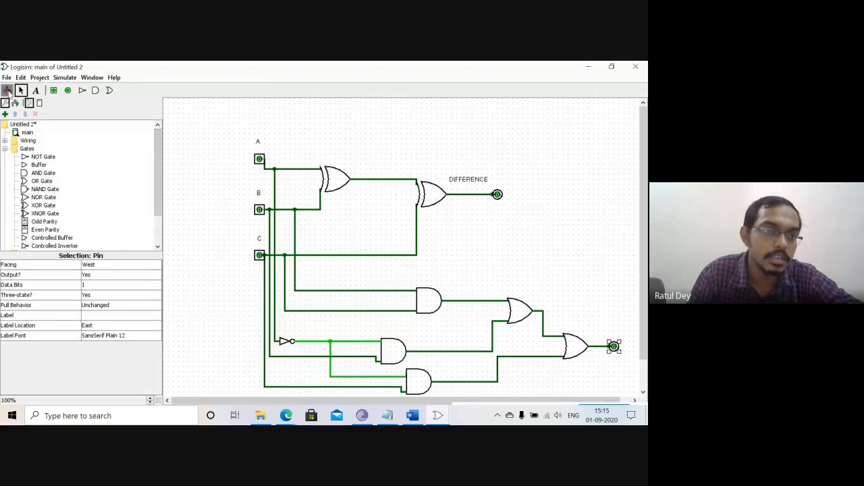
pyautogui.click(259, 160)
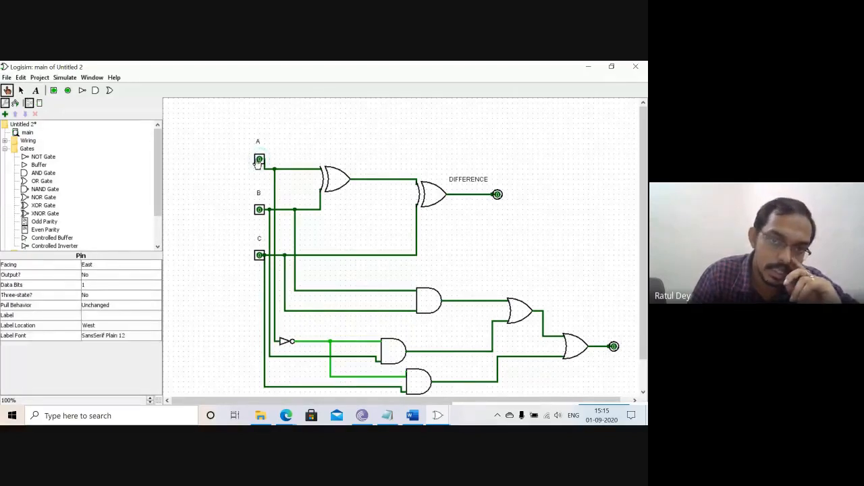
pyautogui.click(259, 210)
pyautogui.click(259, 255)
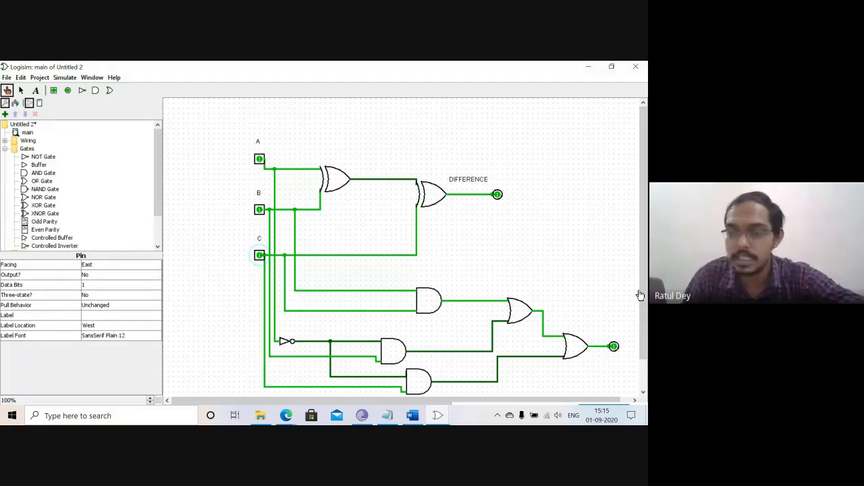
pyautogui.click(259, 161)
pyautogui.click(259, 210)
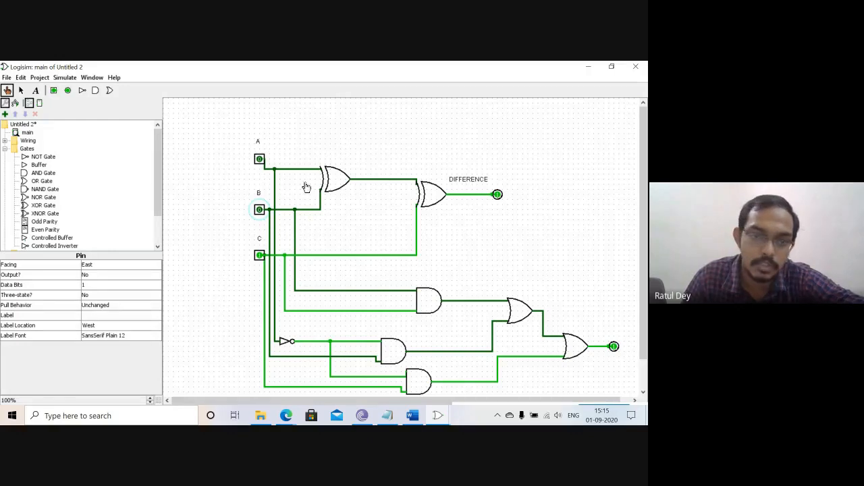
pyautogui.click(259, 160)
pyautogui.click(260, 210)
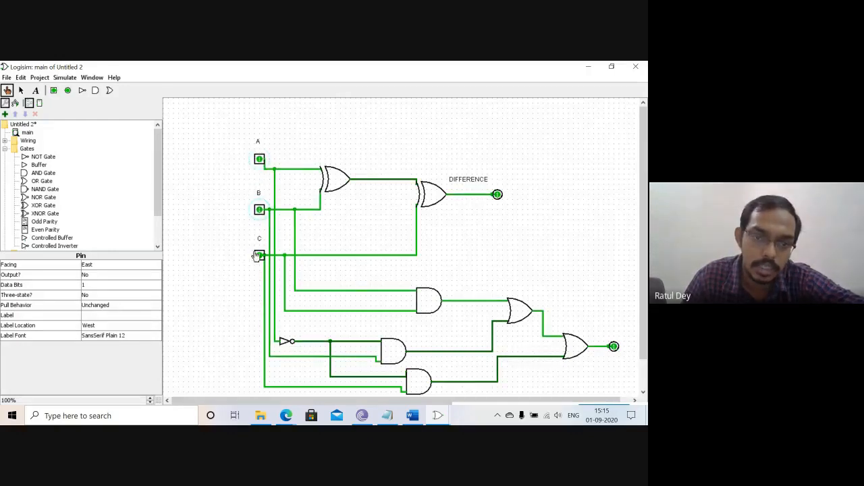
pyautogui.click(259, 255)
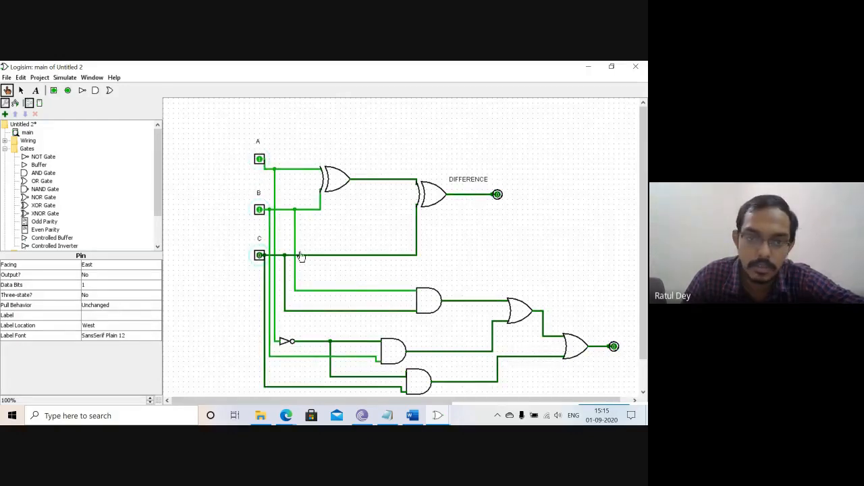
pyautogui.click(259, 210)
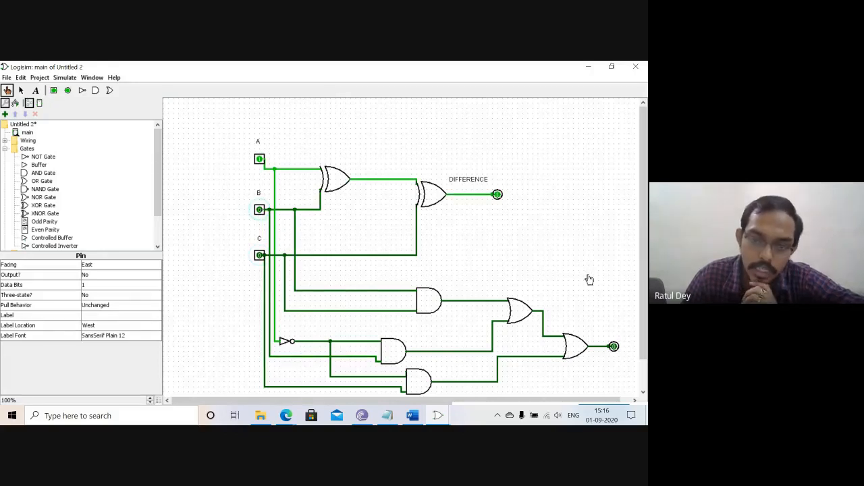
# Add the text label BORROW above the final OR gate's output wire, beside the new output pin.
pyautogui.scroll(-1, 589, 279)
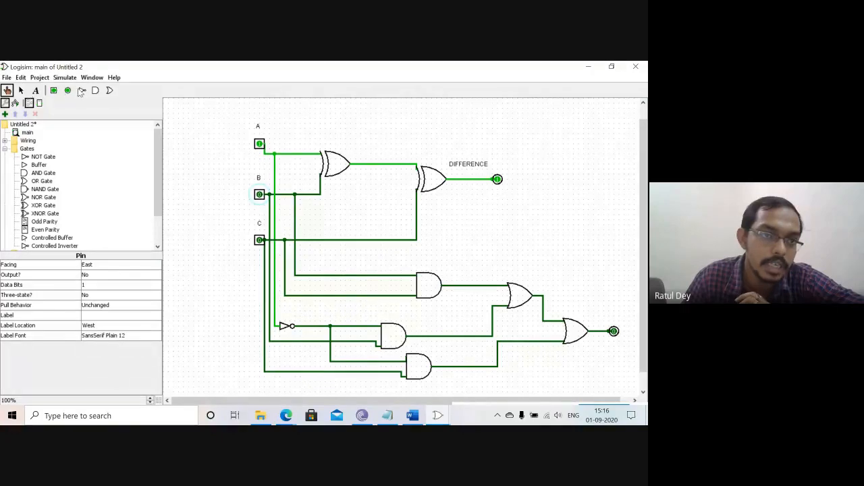
pyautogui.click(36, 90)
pyautogui.click(592, 314)
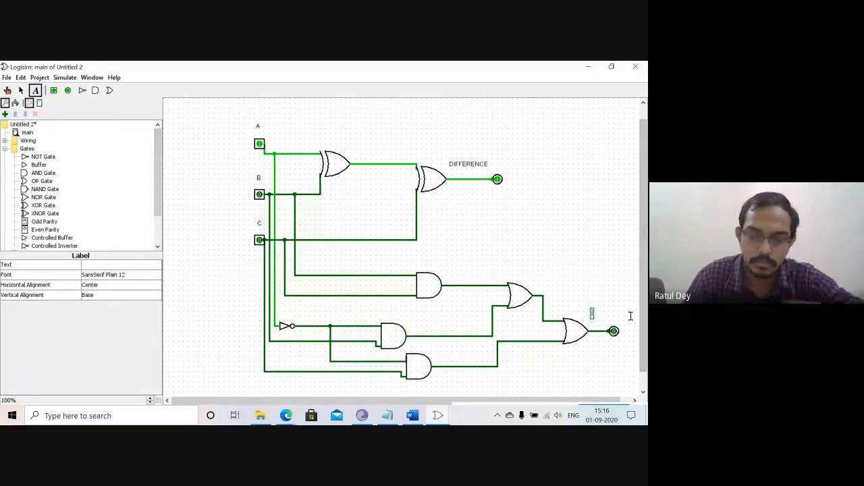
pyautogui.write('BORROW')
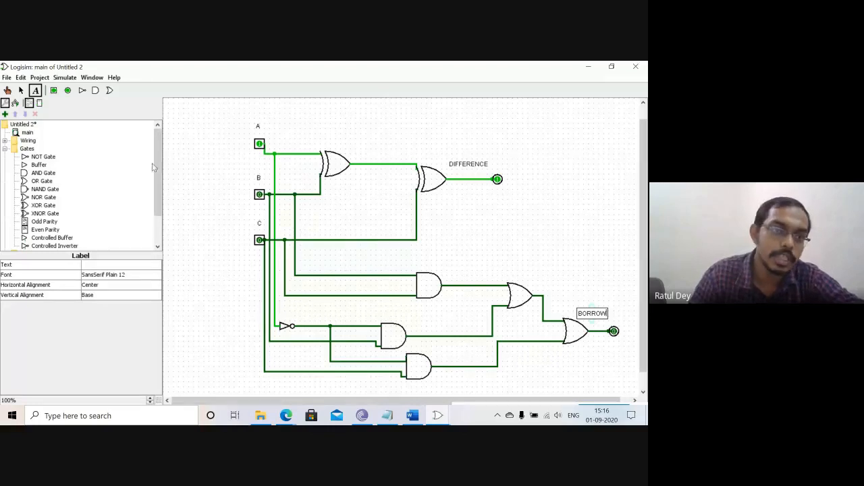
# Analyze the circuit and examine its truth table, the expression for output x and its minimized sum-of-products form.
pyautogui.click(39, 77)
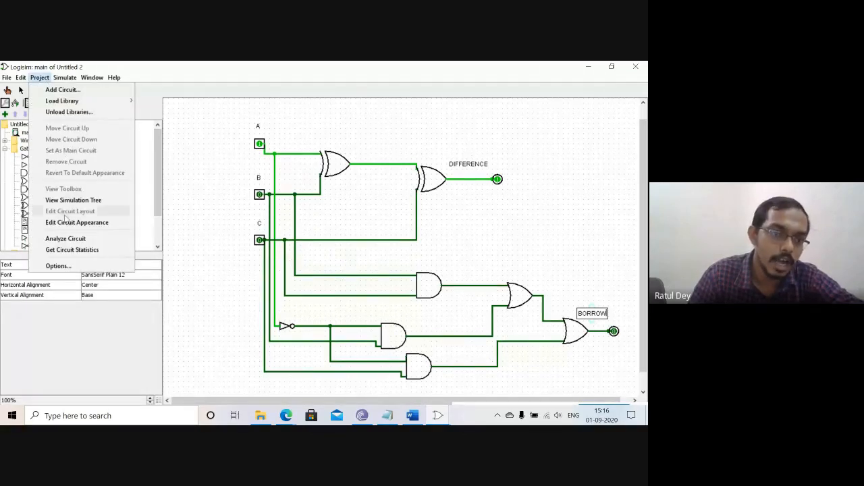
pyautogui.click(65, 238)
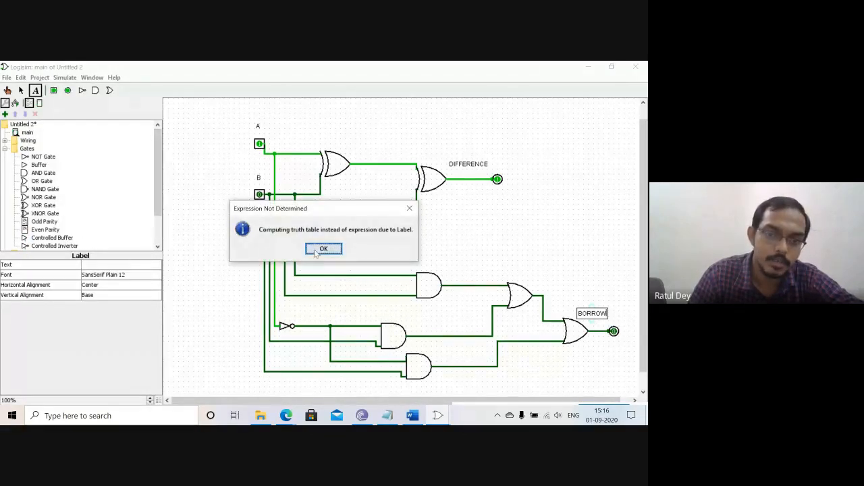
pyautogui.click(322, 249)
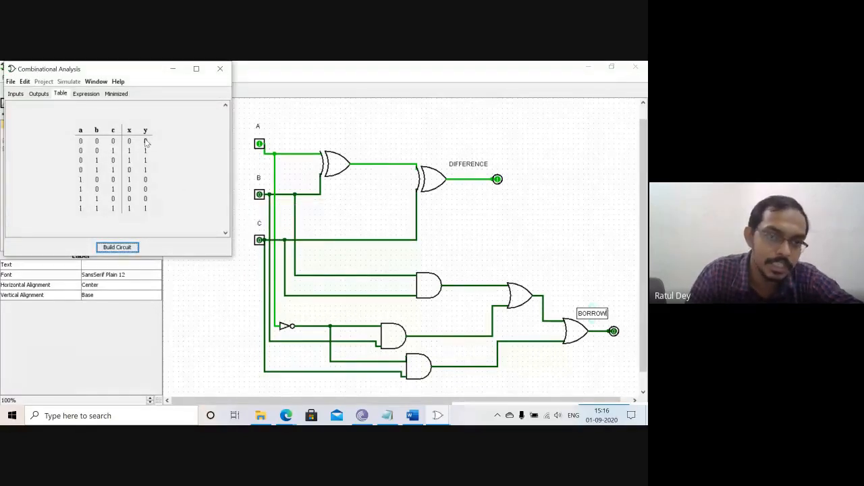
pyautogui.click(88, 96)
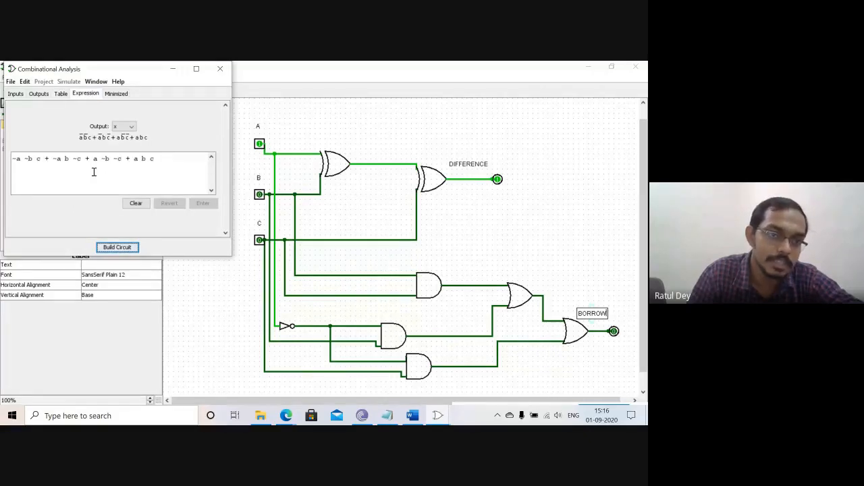
pyautogui.click(116, 94)
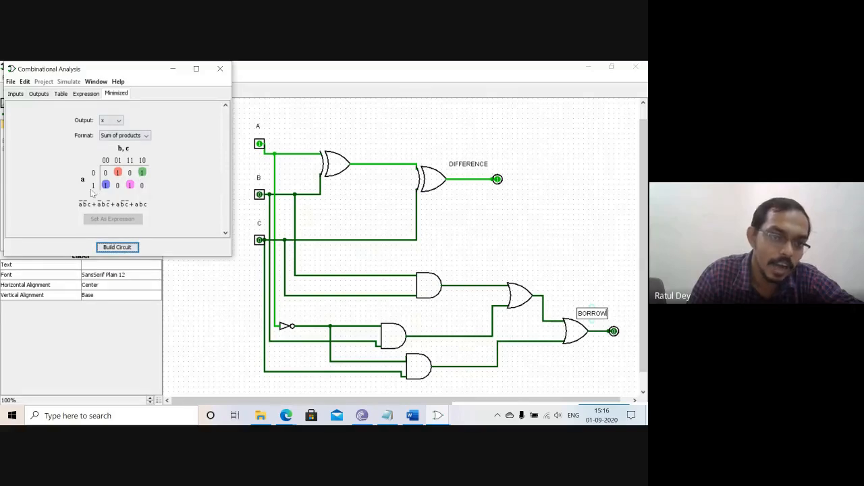